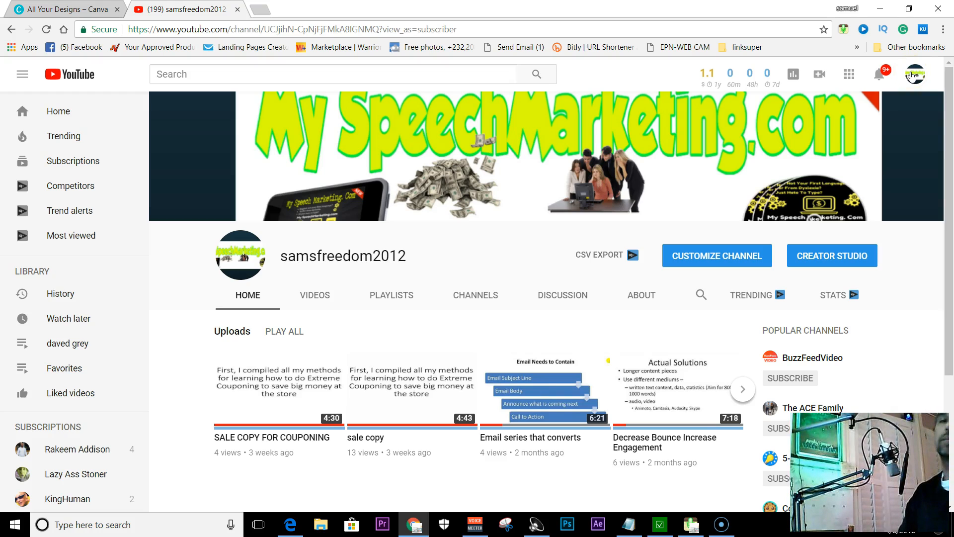
click(912, 76)
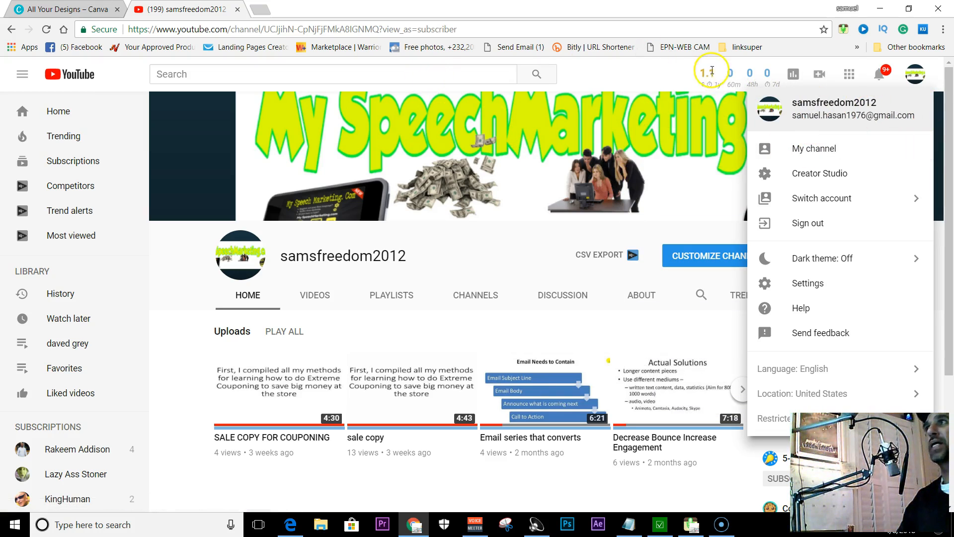
click(625, 69)
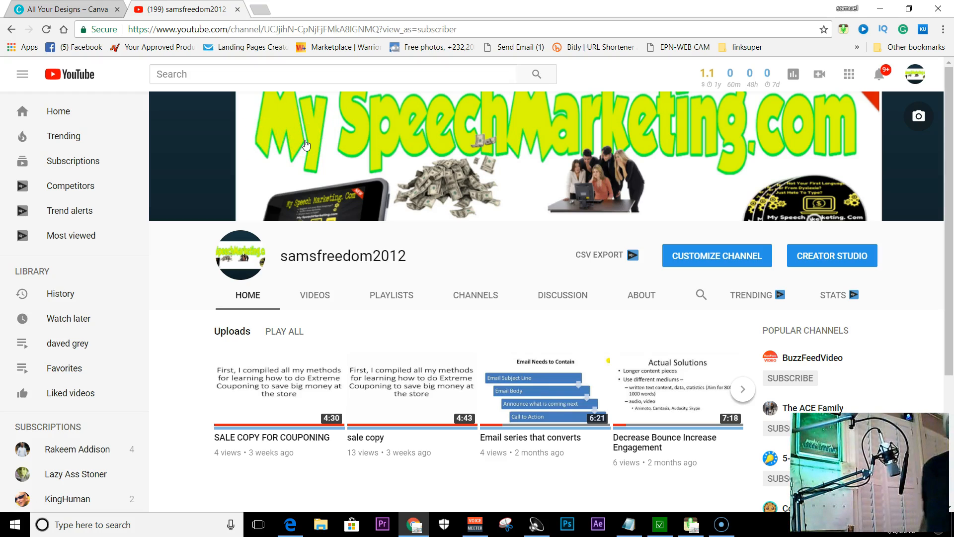
Switch to Canva and create a new YouTube Channel Art design measuring 2560 × 1440 px
click(57, 9)
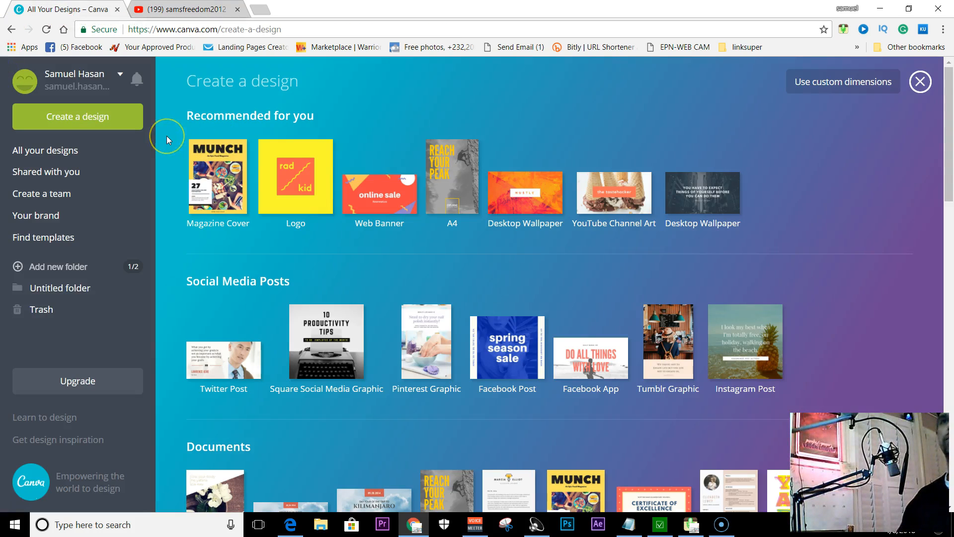
scroll(117, 273, down, 1)
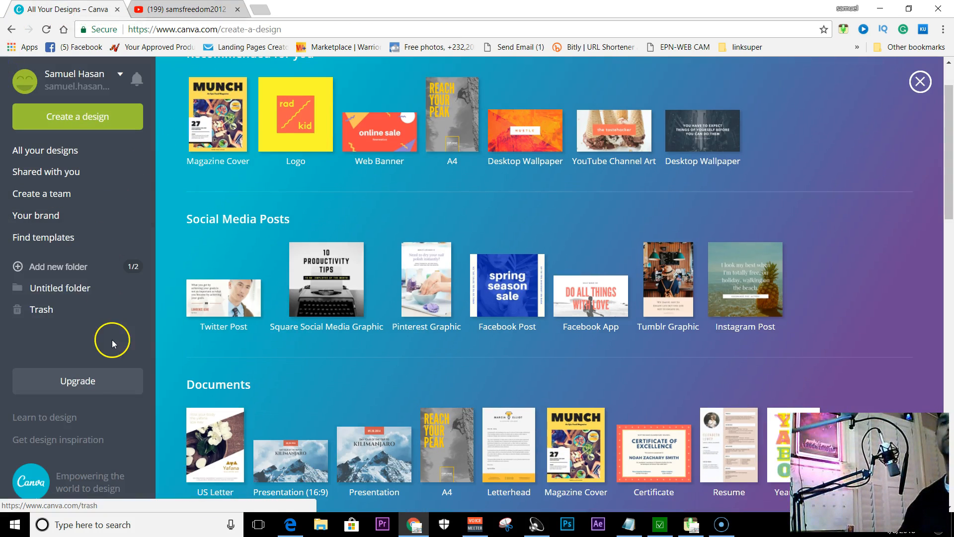
scroll(93, 368, up, 1)
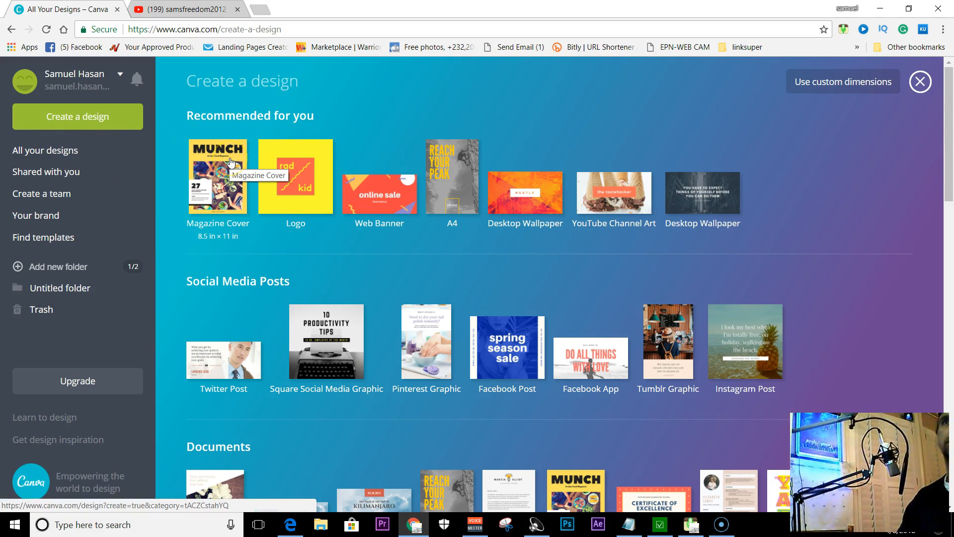
click(240, 199)
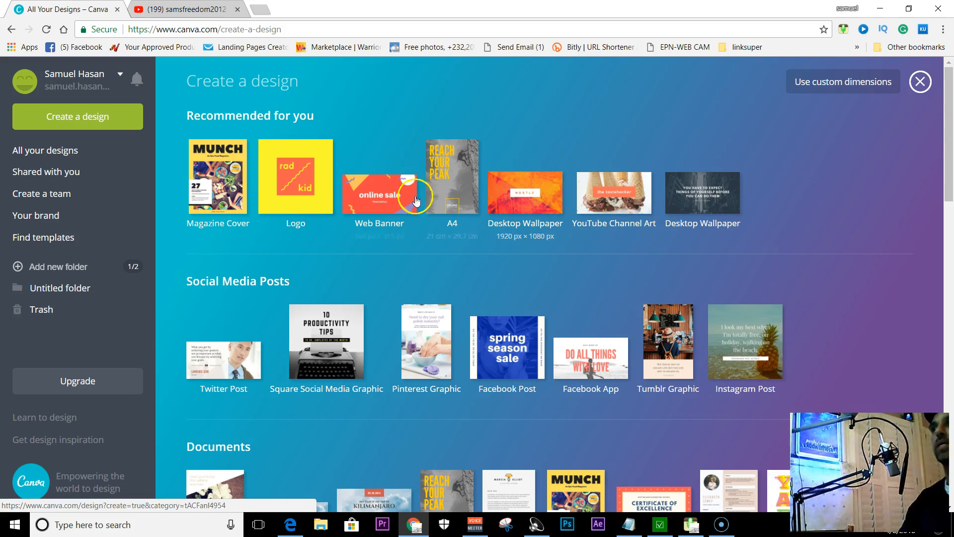
scroll(488, 299, down, 12)
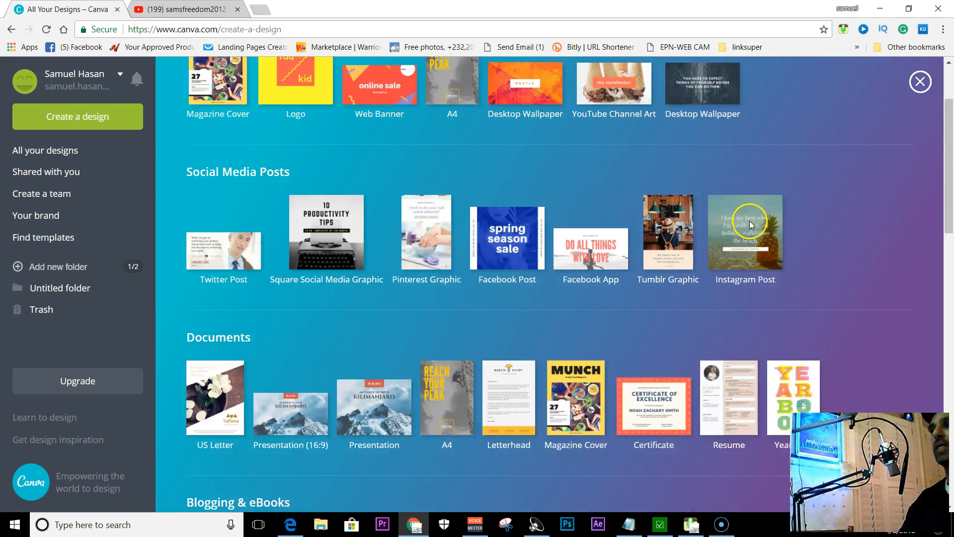
scroll(487, 299, up, 12)
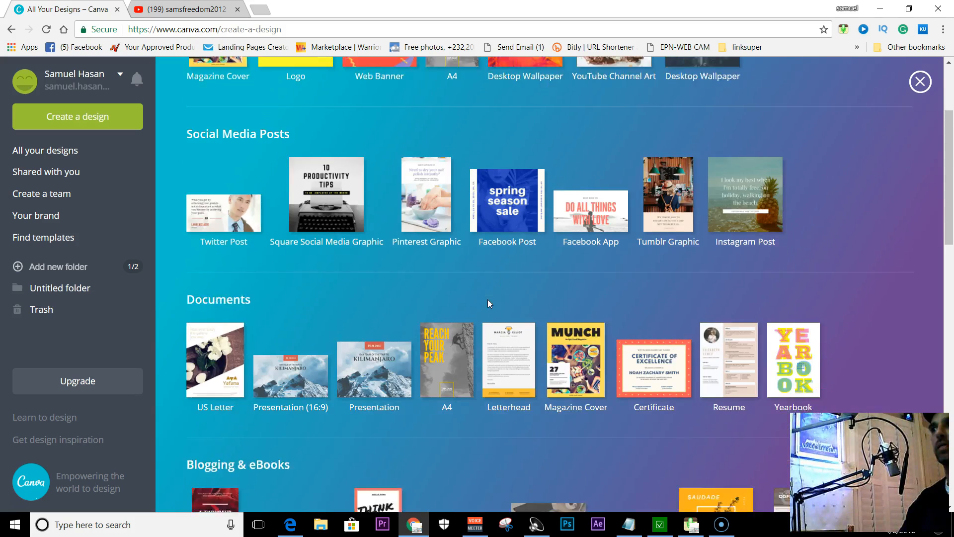
scroll(489, 303, up, 1)
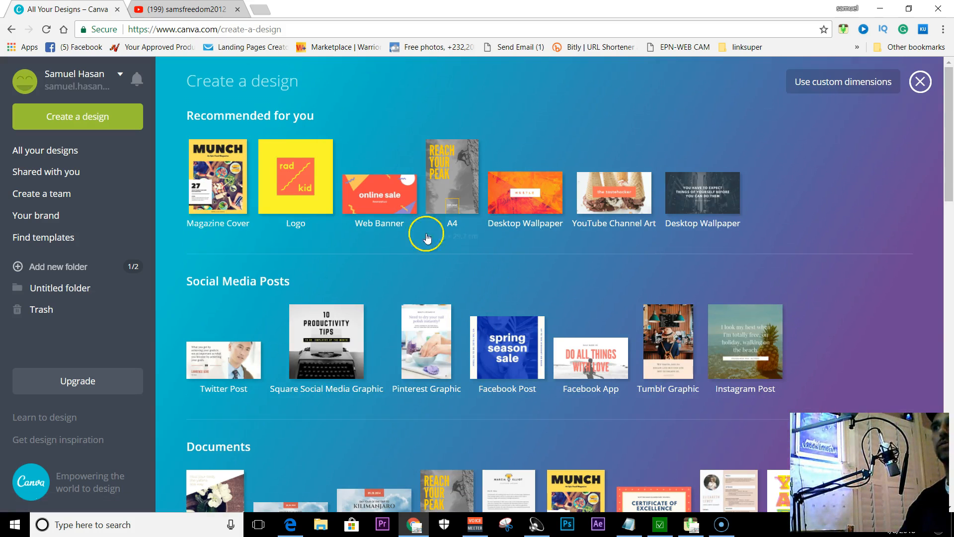
click(611, 201)
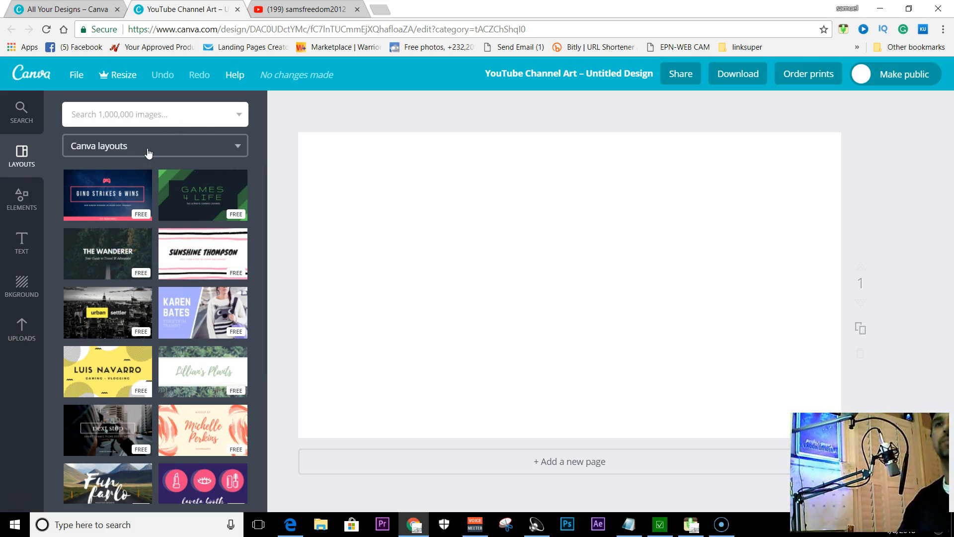
Apply the free "Gino Strikes & Wins" gaming layout to the blank page
scroll(138, 304, down, 5)
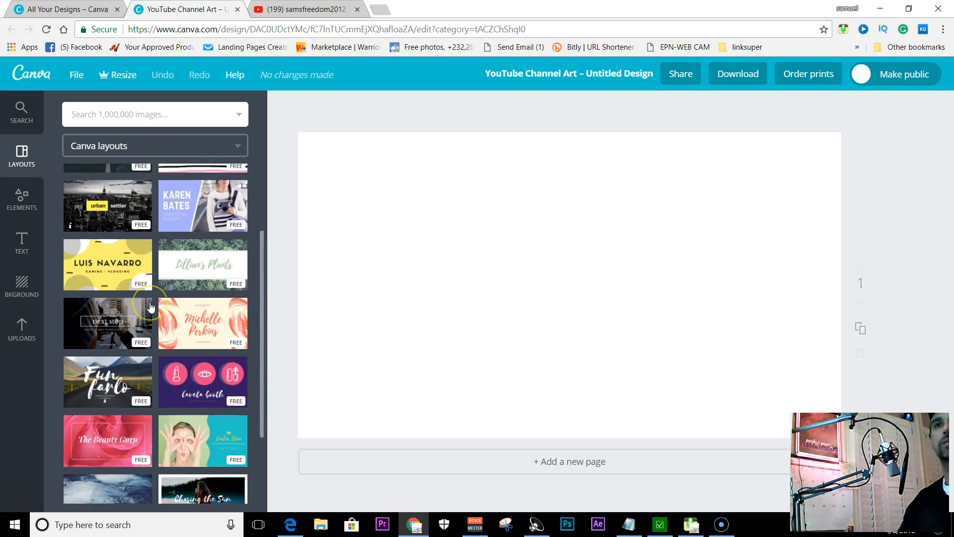
scroll(119, 224, up, 5)
mouse_move(114, 201)
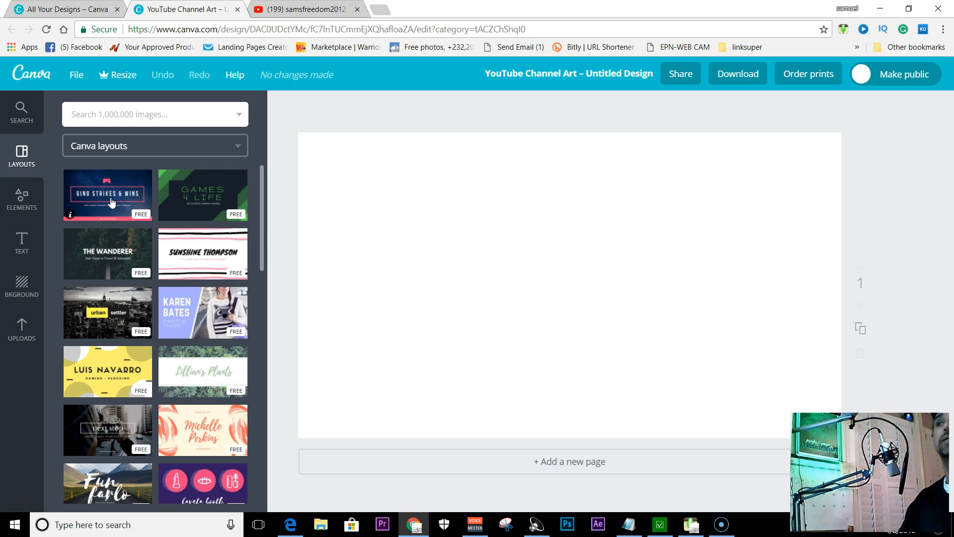
click(112, 202)
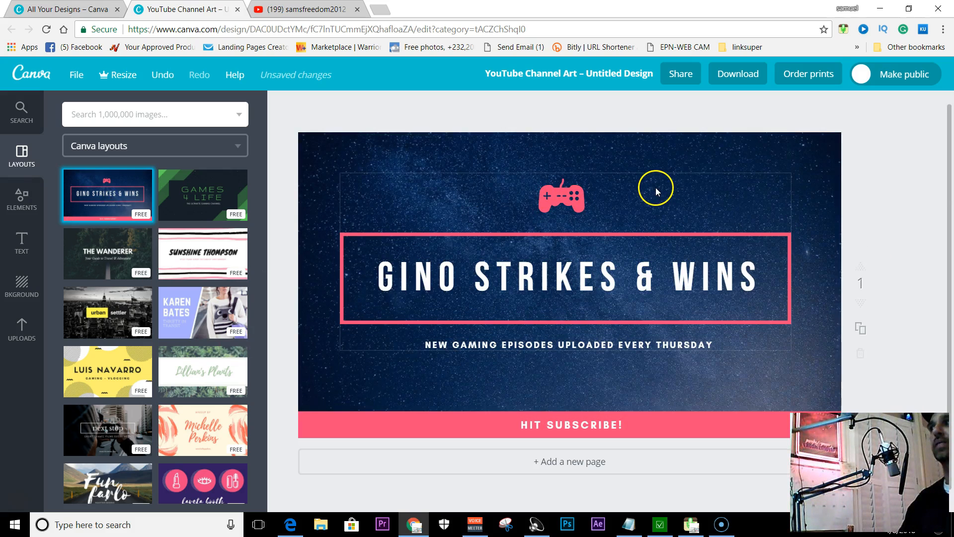
Delete the starry background image element and the navy background colour from the layout
click(669, 163)
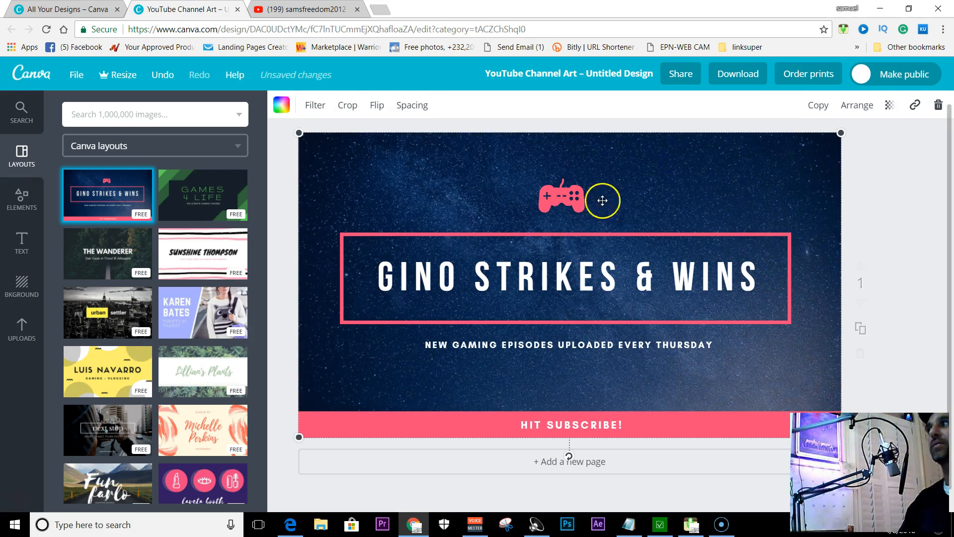
click(941, 107)
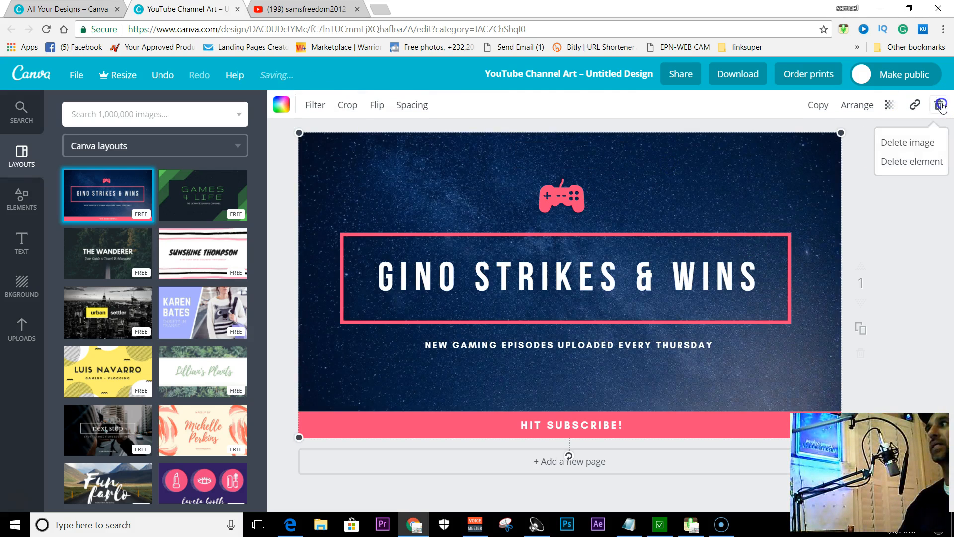
click(915, 162)
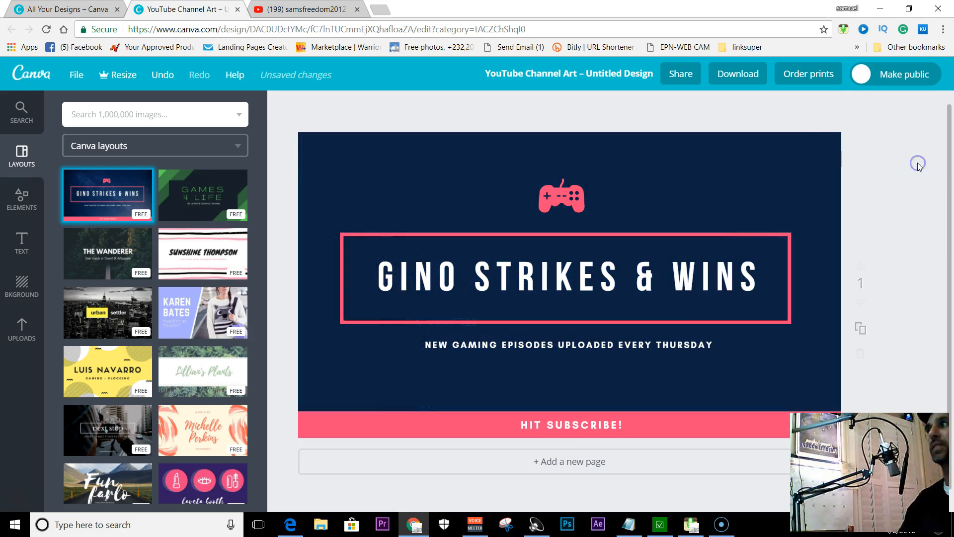
click(805, 160)
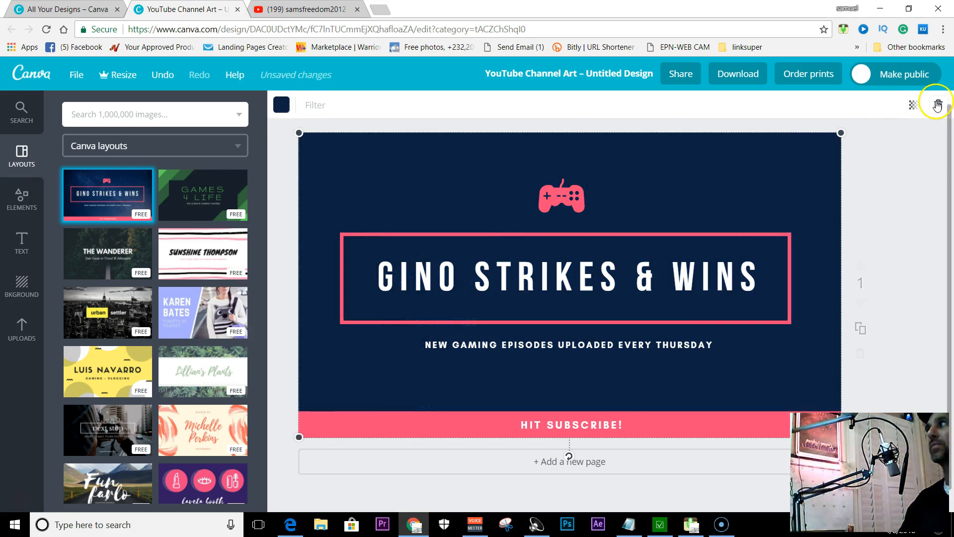
click(936, 102)
click(794, 175)
Delete the "Gino Strikes & Wins" title group and the "Hit Subscribe!" banner group
click(656, 274)
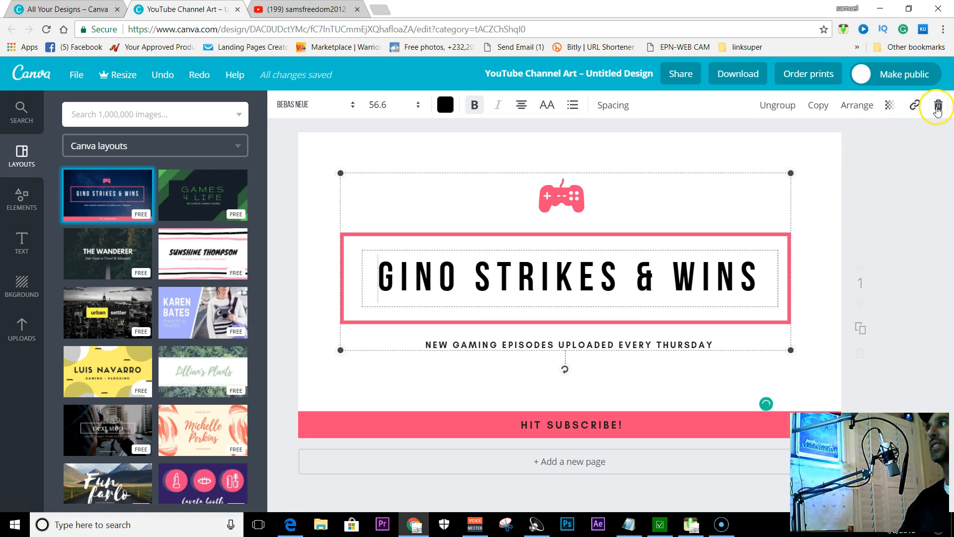
click(936, 106)
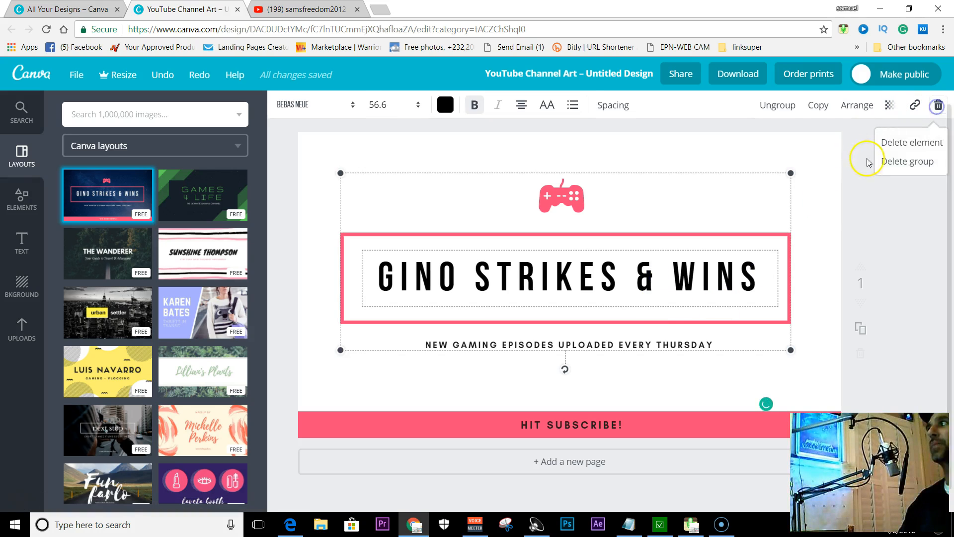
click(902, 161)
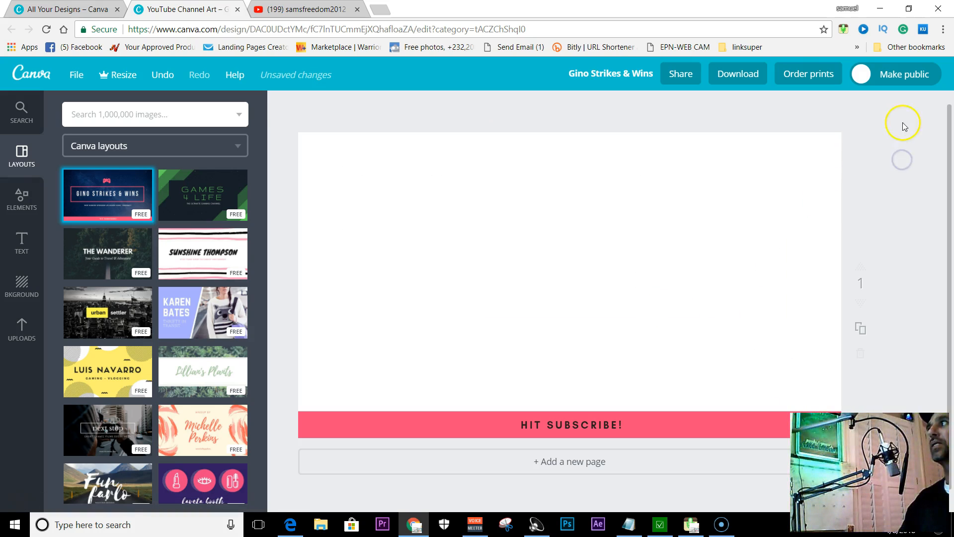
click(566, 435)
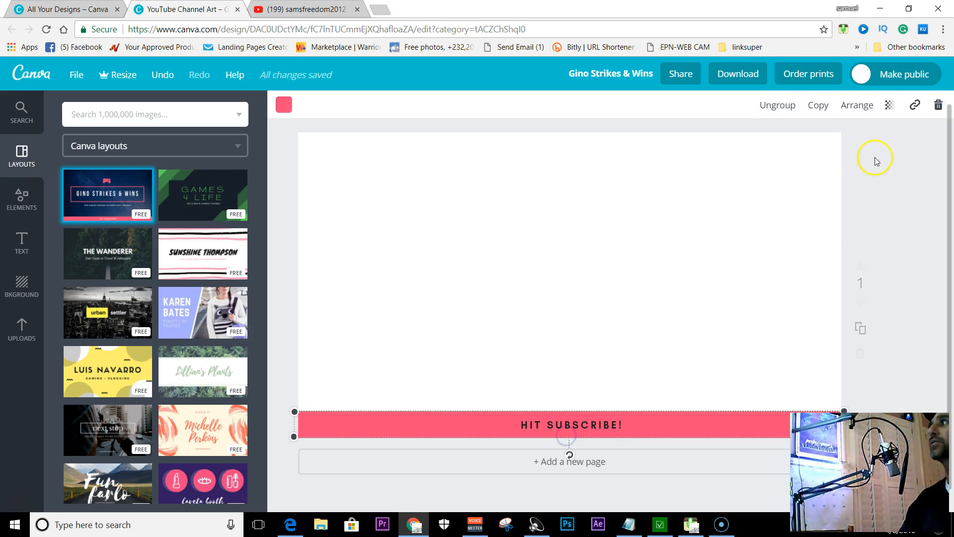
click(938, 106)
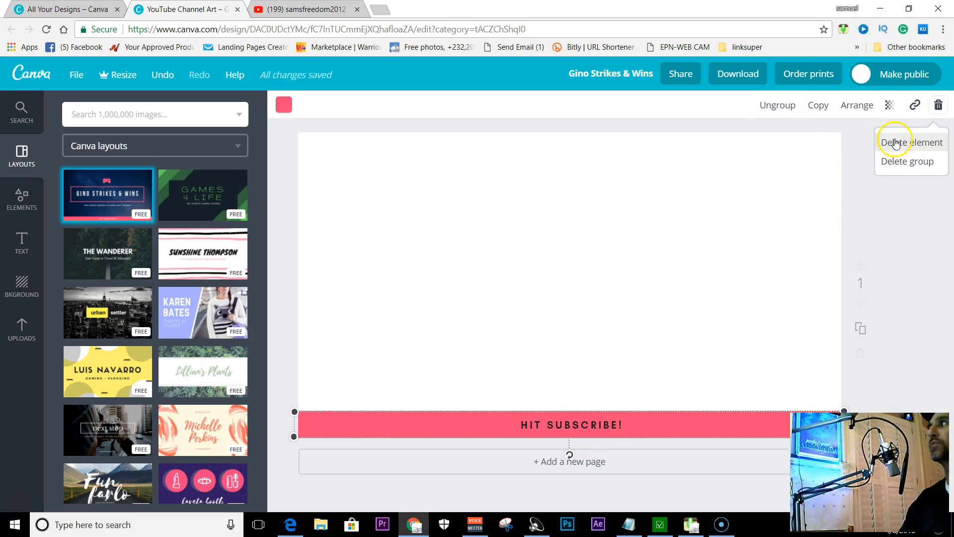
click(902, 162)
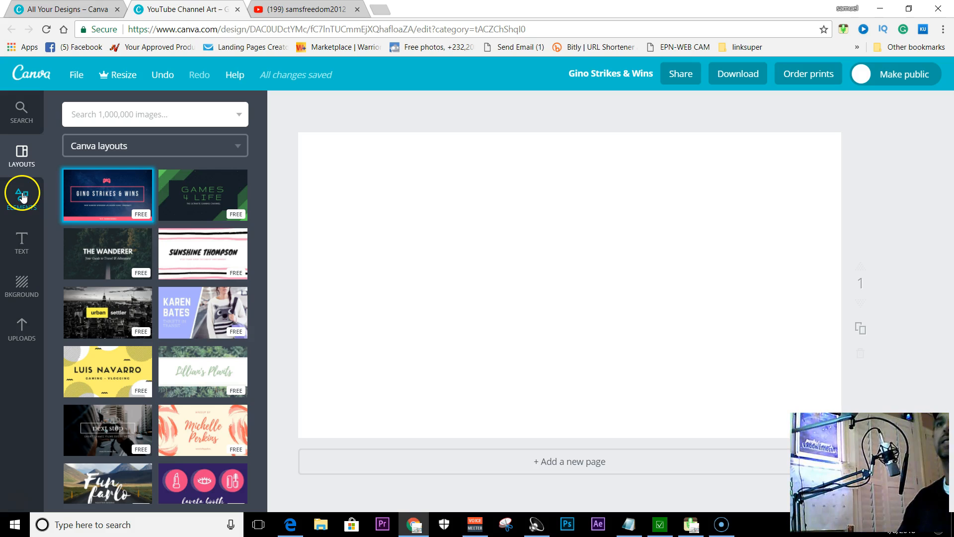
Set the page background to solid black from the default palette
click(20, 284)
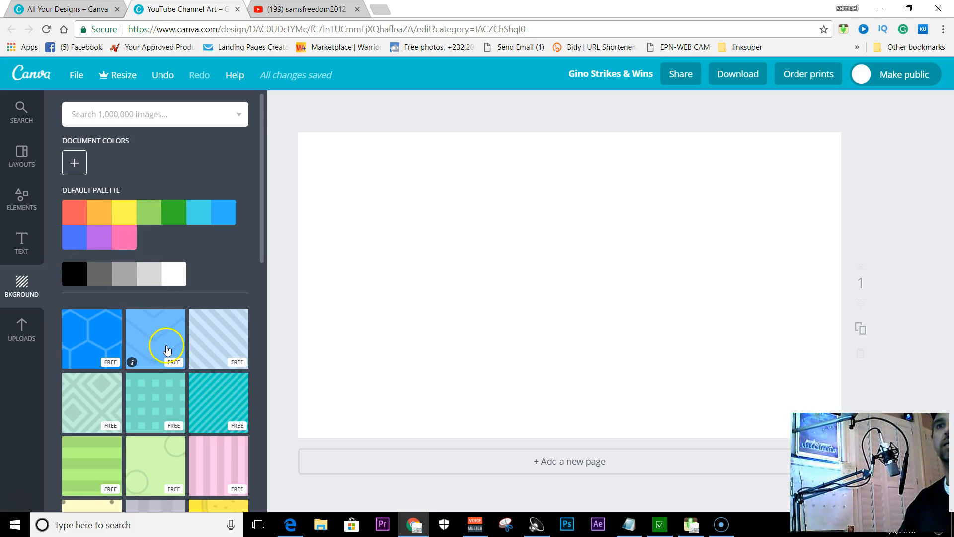
scroll(166, 348, down, 5)
scroll(167, 350, up, 5)
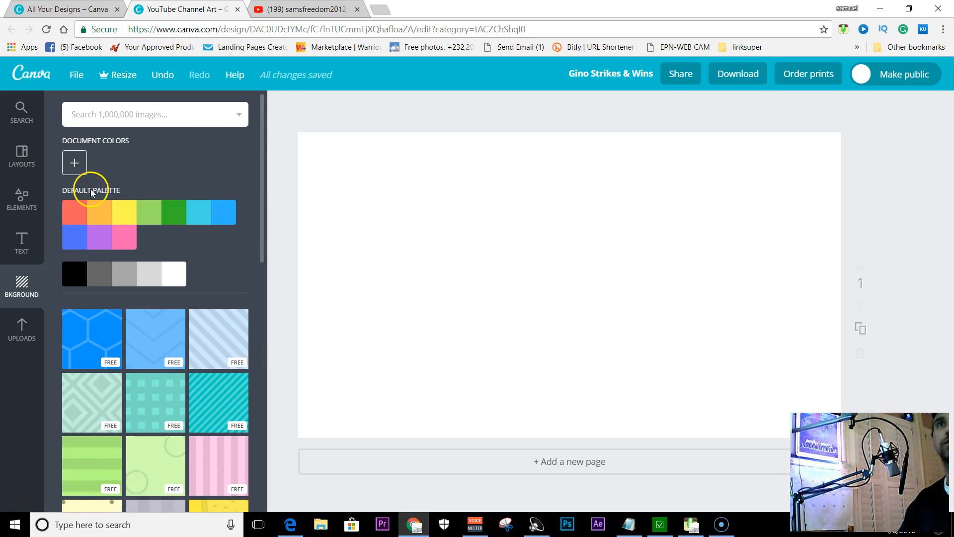
click(74, 163)
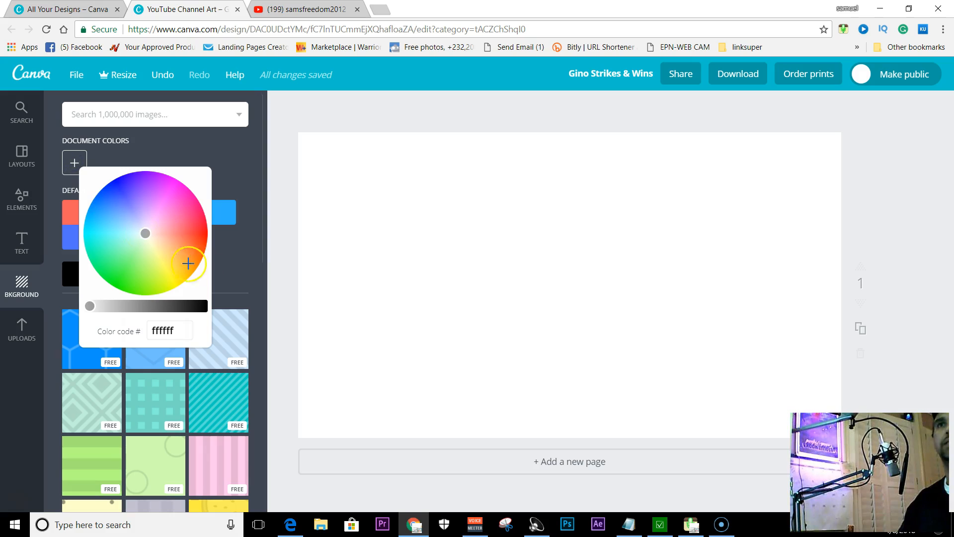
click(74, 163)
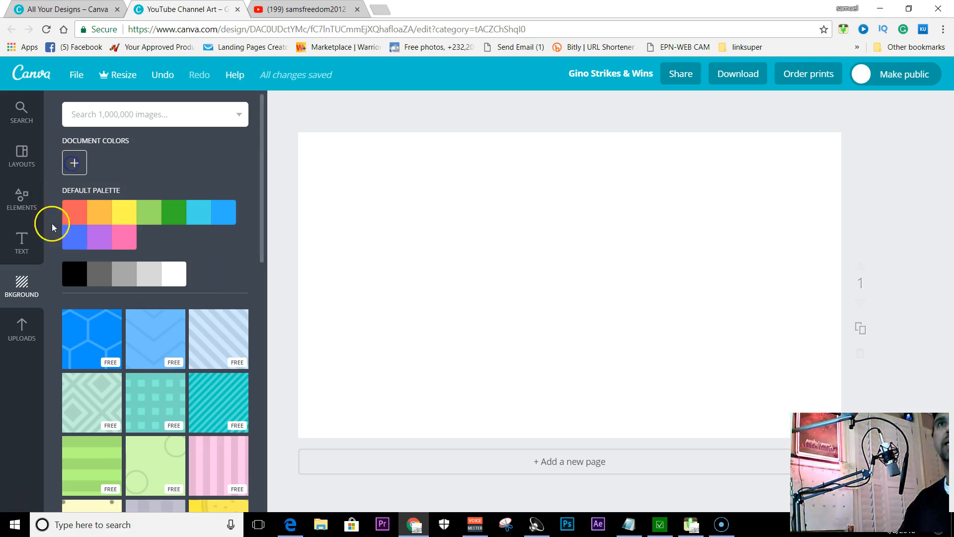
click(73, 277)
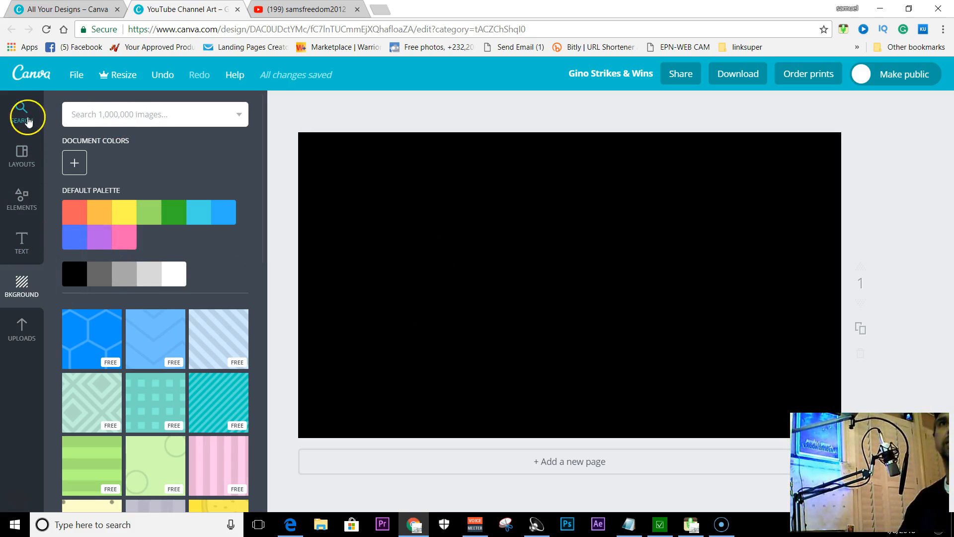
Search the image library for "marketing"
click(81, 115)
click(119, 115)
text(m)
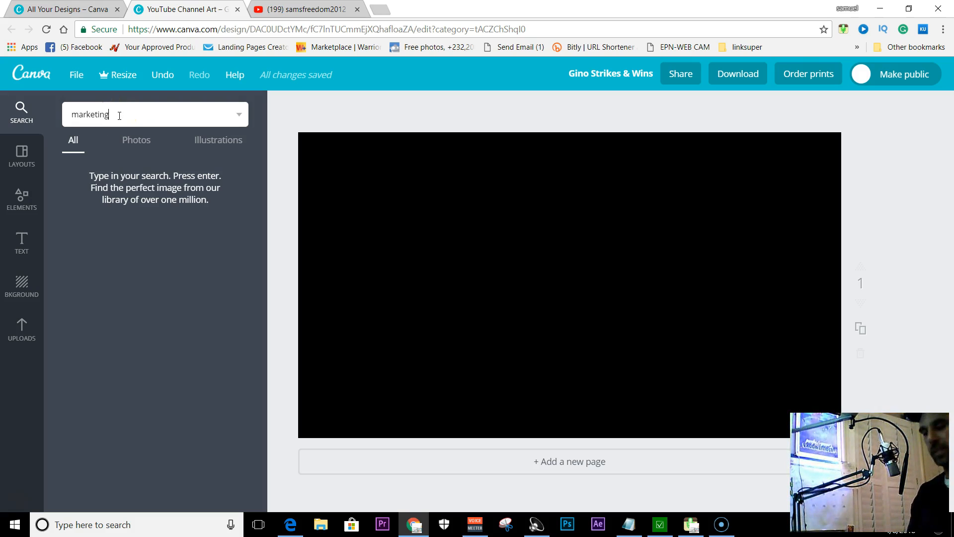
text(arketing)
key(Return)
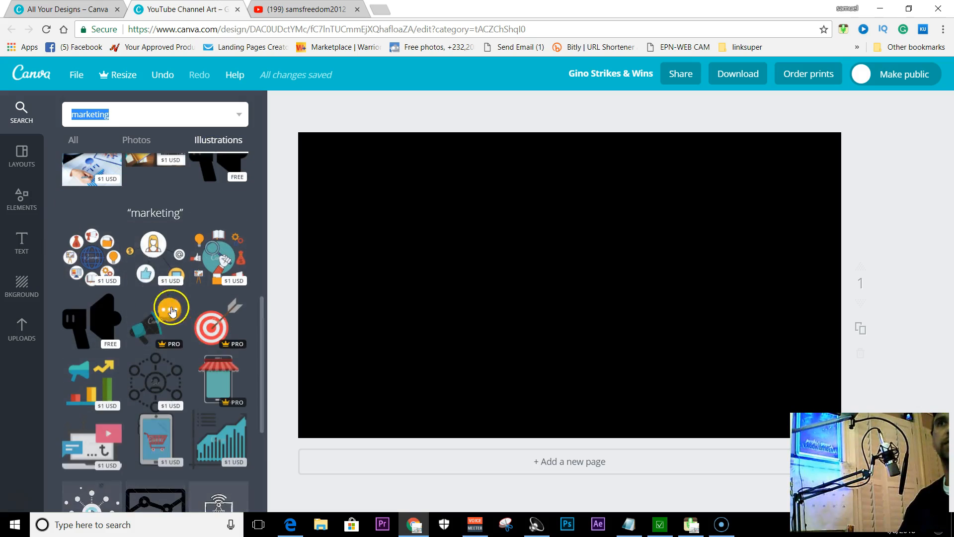
Browse the marketing illustrations, return to all result types, and add the free photo of a laptop beside yellow and white strips to the page
scroll(139, 275, down, 1)
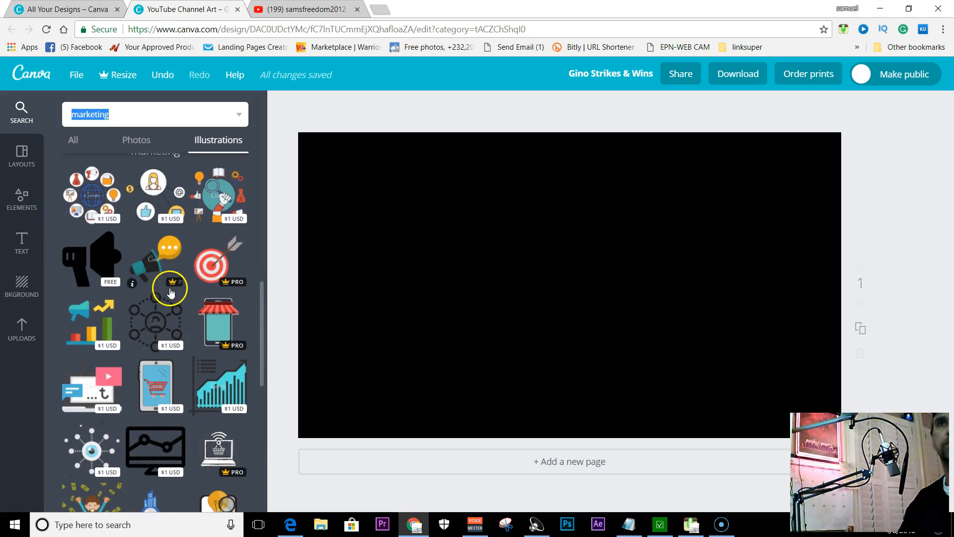
scroll(171, 283, up, 5)
scroll(170, 283, down, 4)
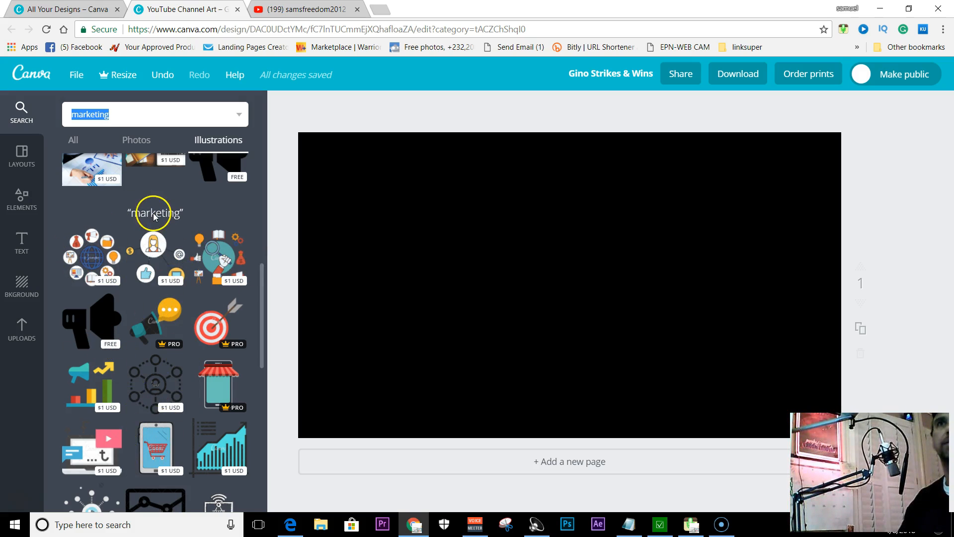
scroll(154, 218, up, 5)
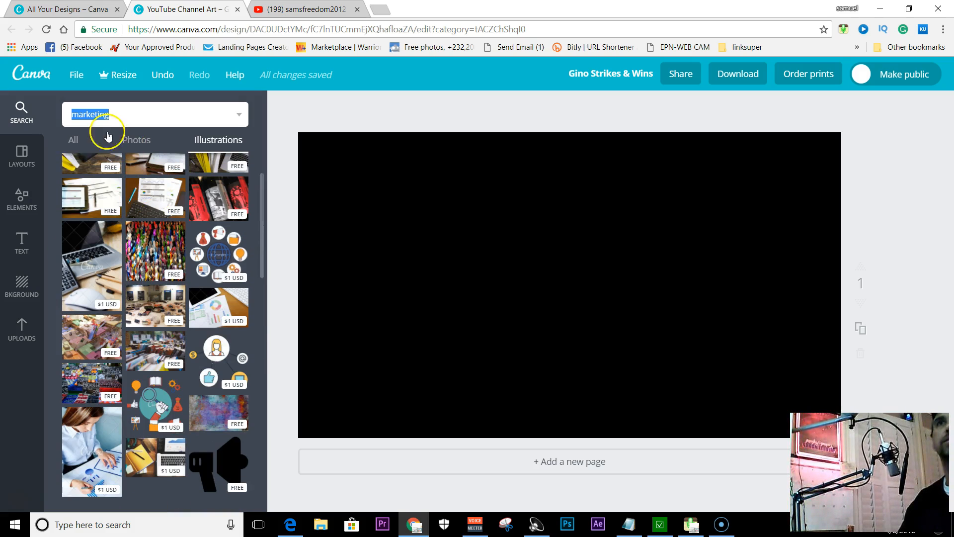
click(74, 141)
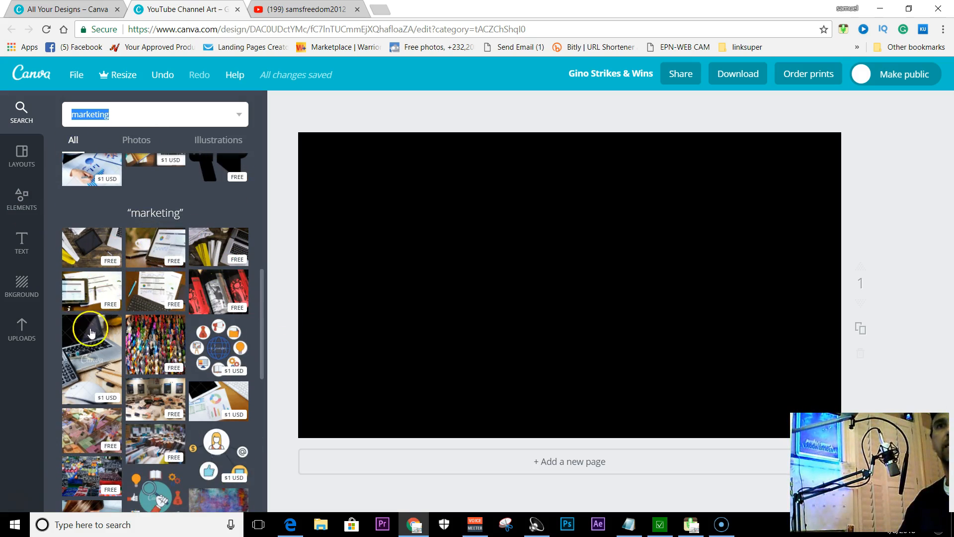
click(219, 244)
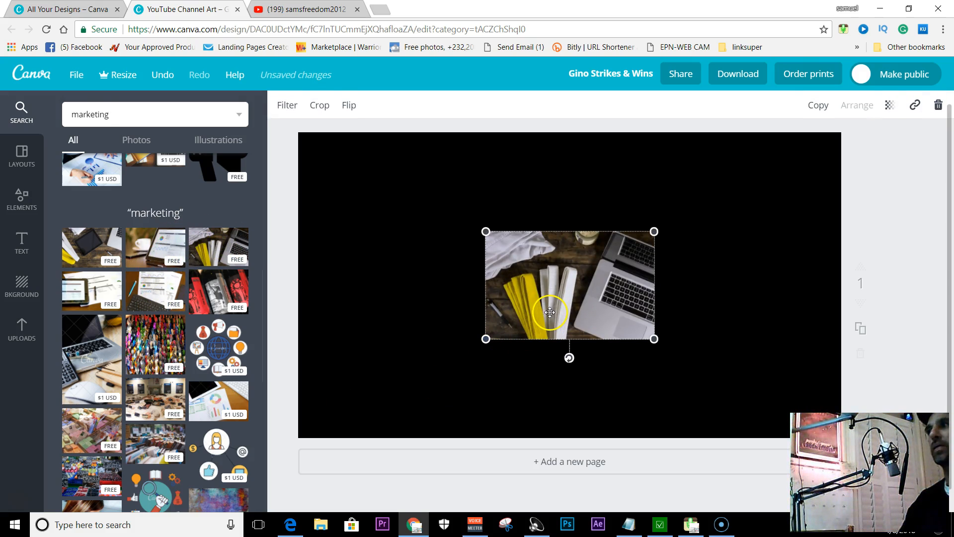
Move the laptop photo to the right side of the page and set its transparency to 20
drag(567, 314, 712, 306)
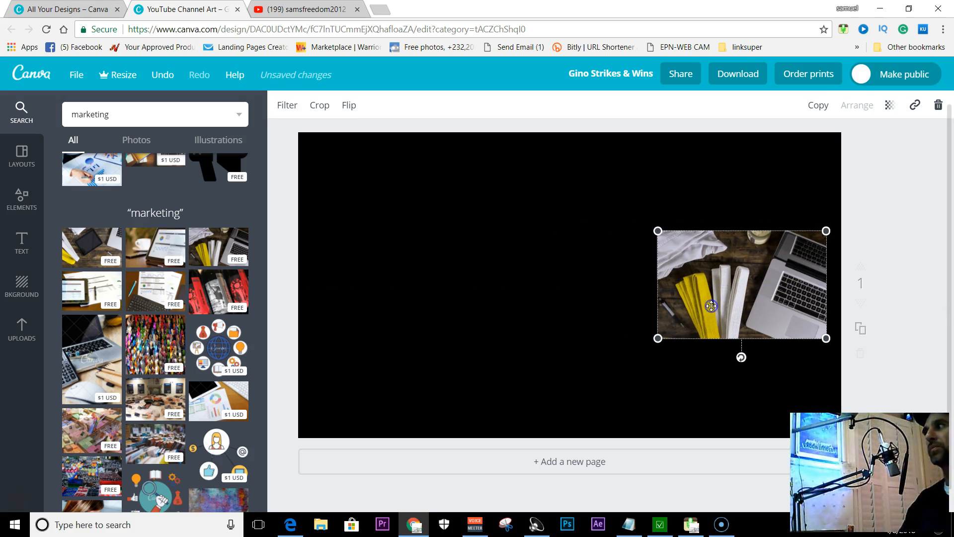
click(891, 108)
drag(867, 144, 799, 143)
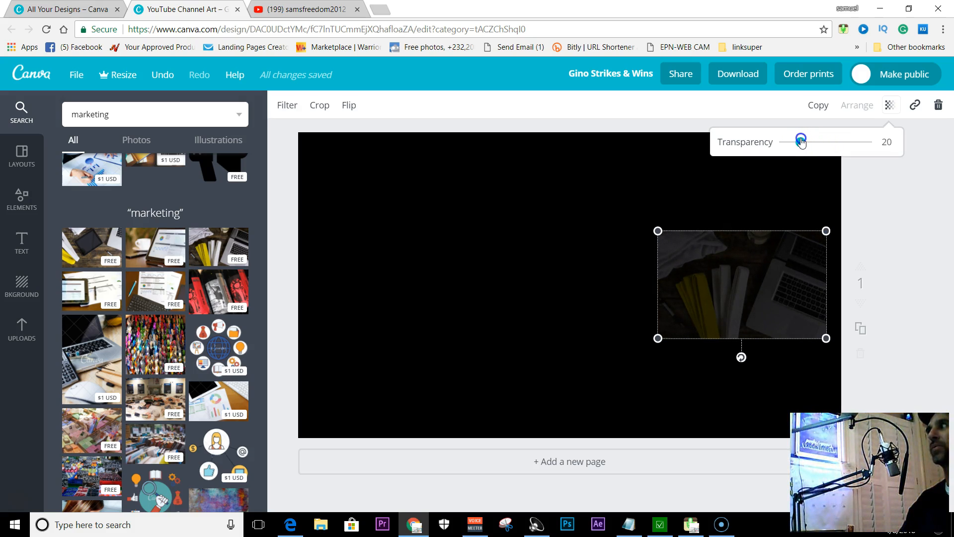
click(598, 196)
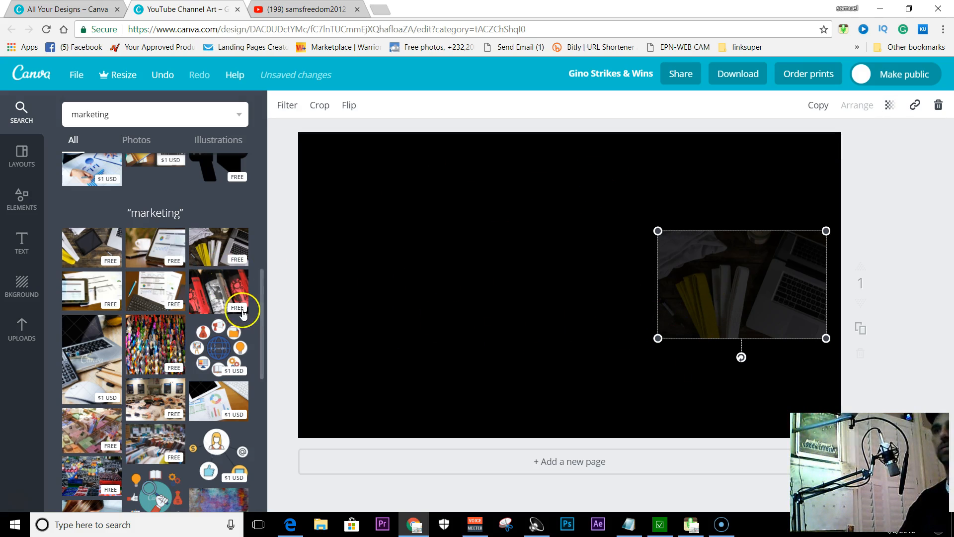
Add a subheading text box to the page and set its font size to 12
click(24, 240)
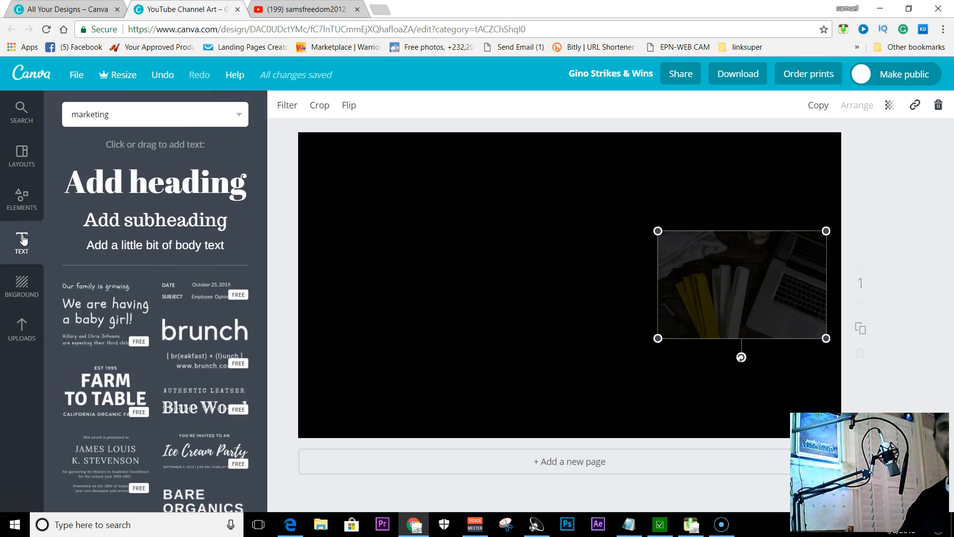
scroll(152, 353, down, 5)
scroll(151, 348, up, 5)
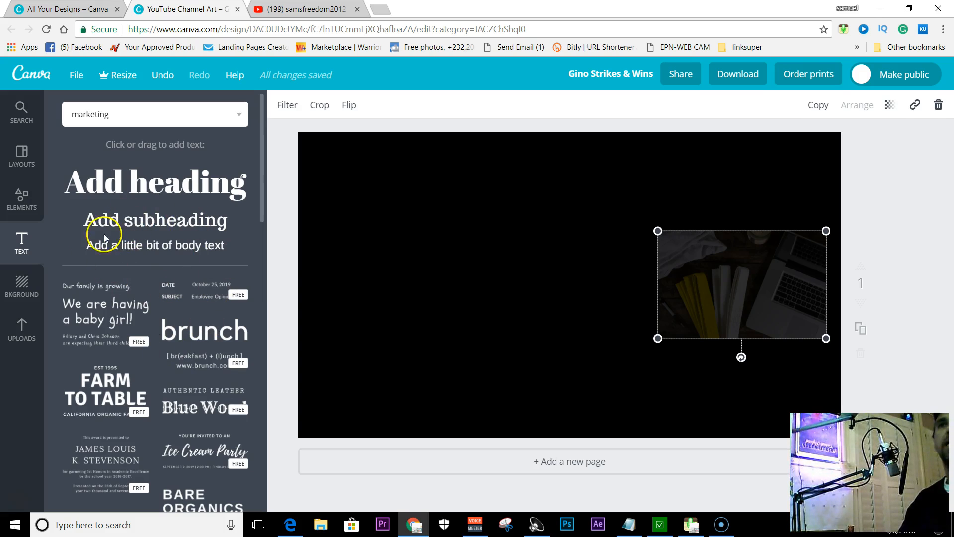
click(154, 224)
double_click(527, 297)
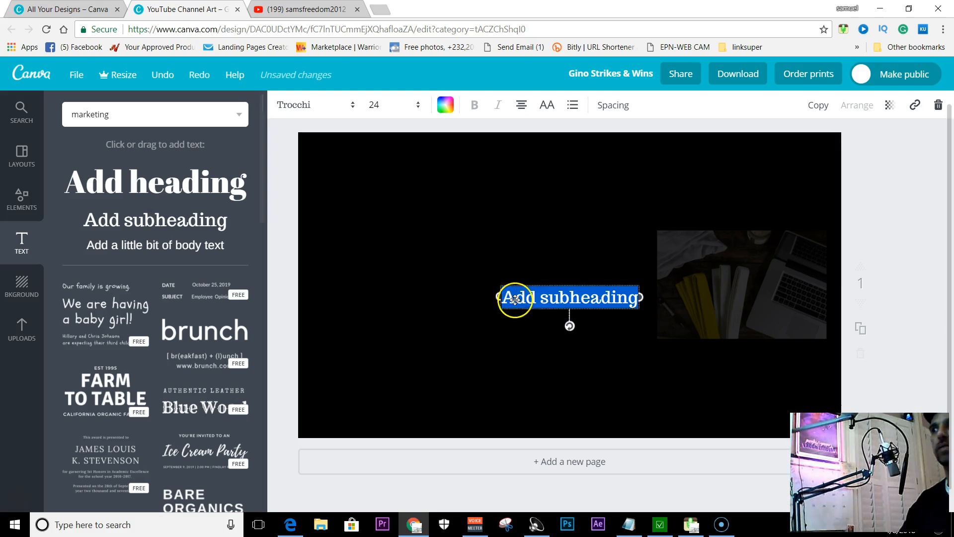
click(400, 109)
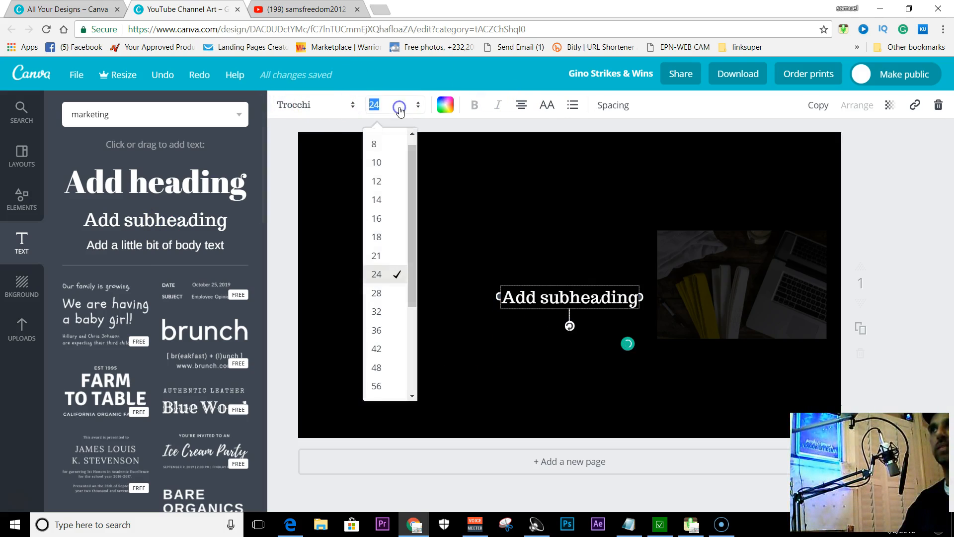
click(386, 183)
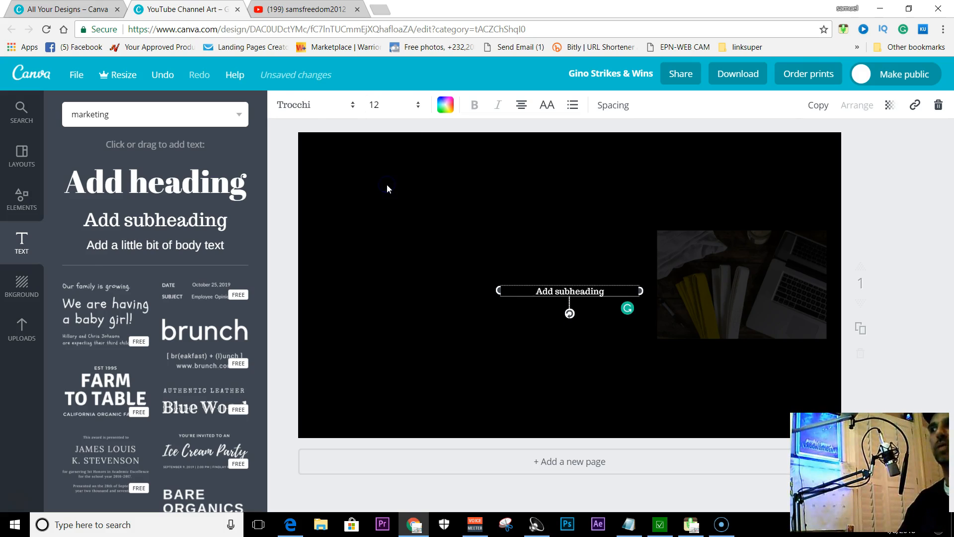
Change the subheading's font to Julius Sans One
click(343, 113)
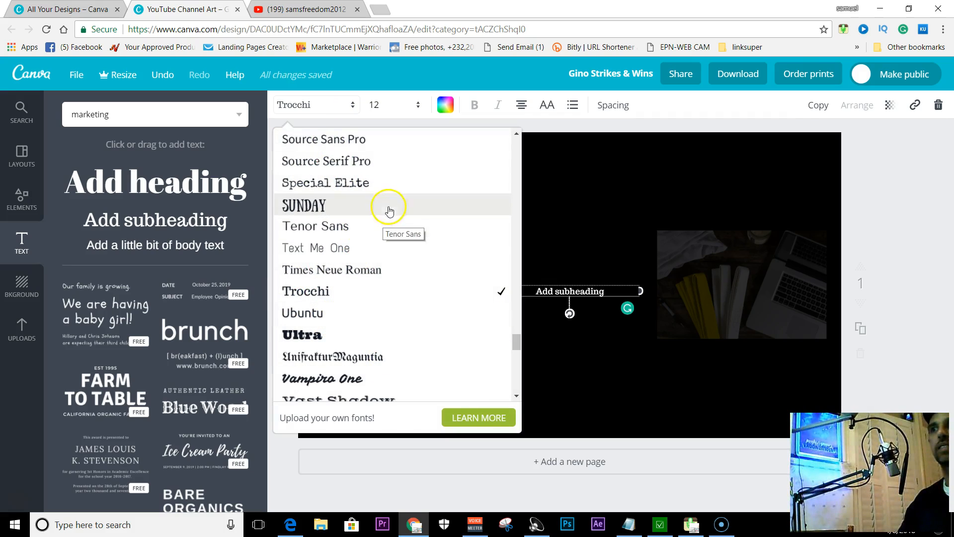
drag(517, 348, 516, 278)
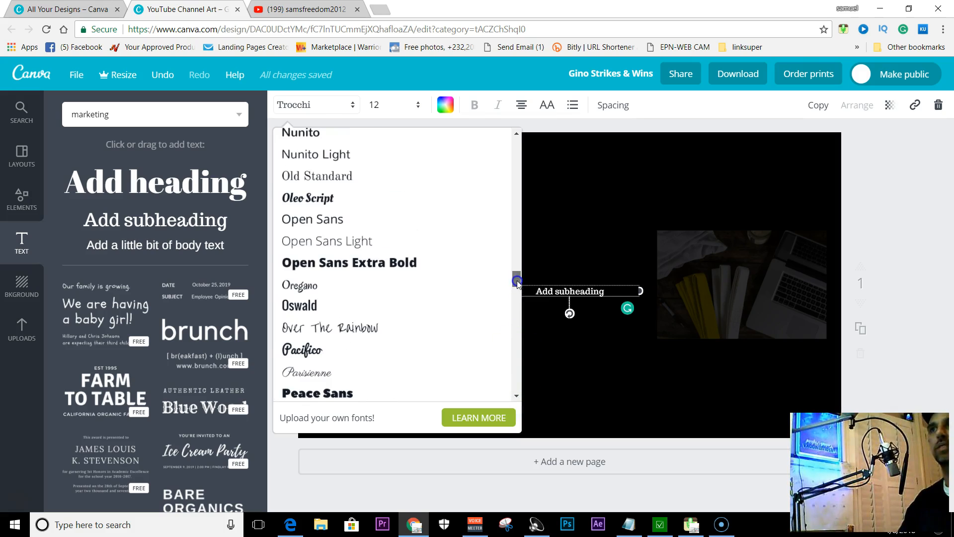
scroll(327, 298, down, 3)
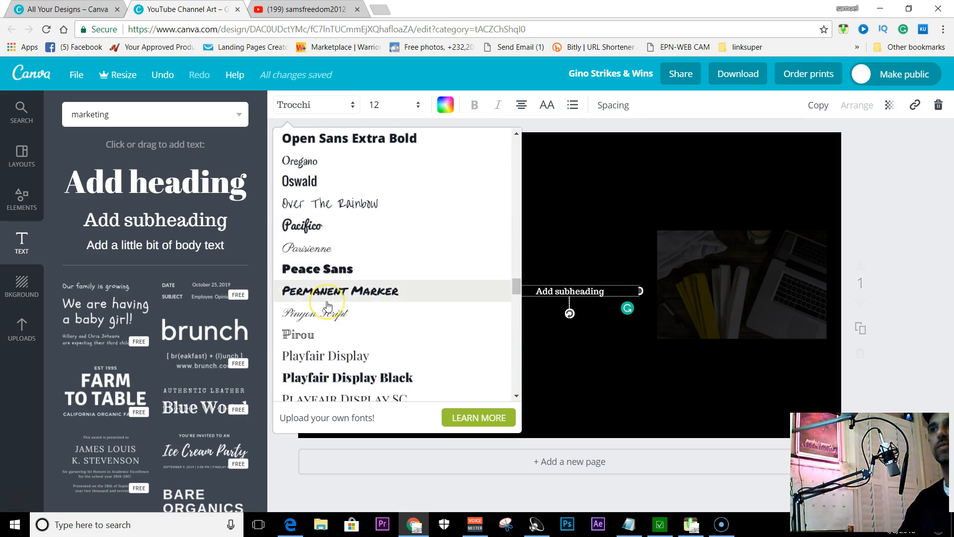
scroll(327, 305, up, 10)
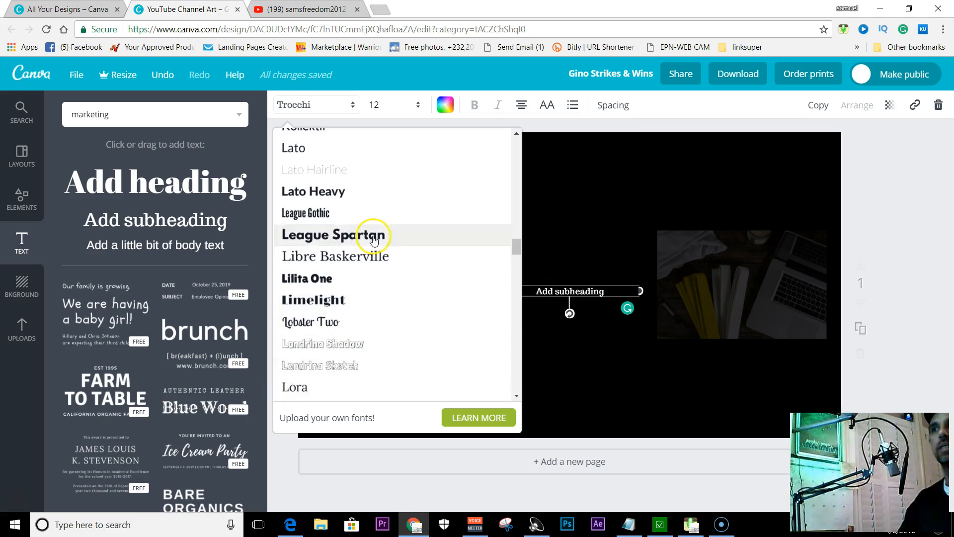
scroll(373, 238, up, 3)
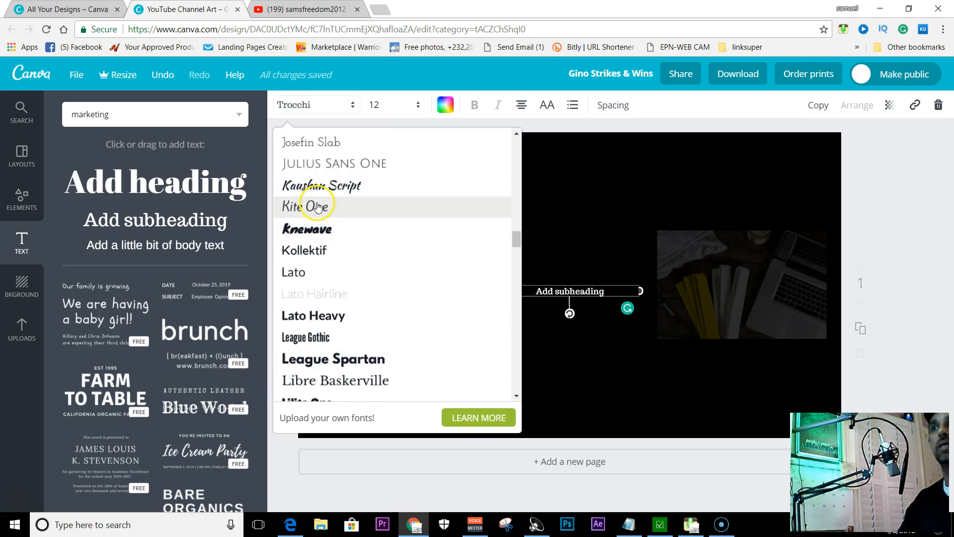
click(317, 163)
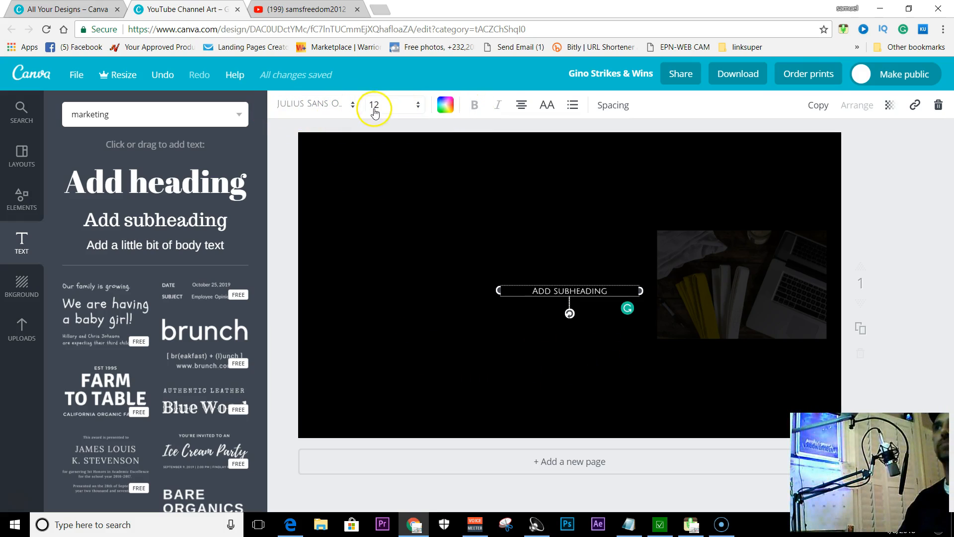
Color the subheading text bright red with a custom document color, about ff0008
click(442, 107)
click(458, 213)
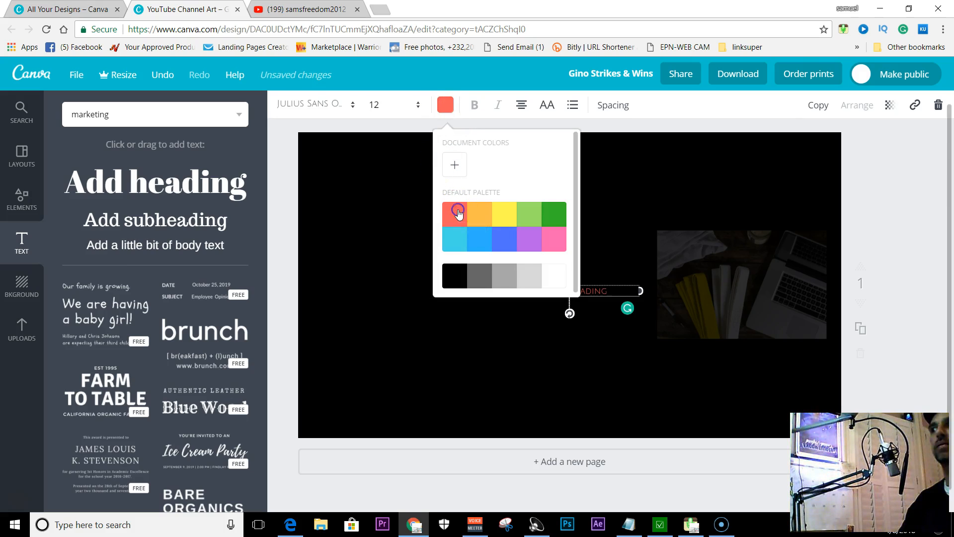
click(458, 170)
drag(556, 237, 587, 233)
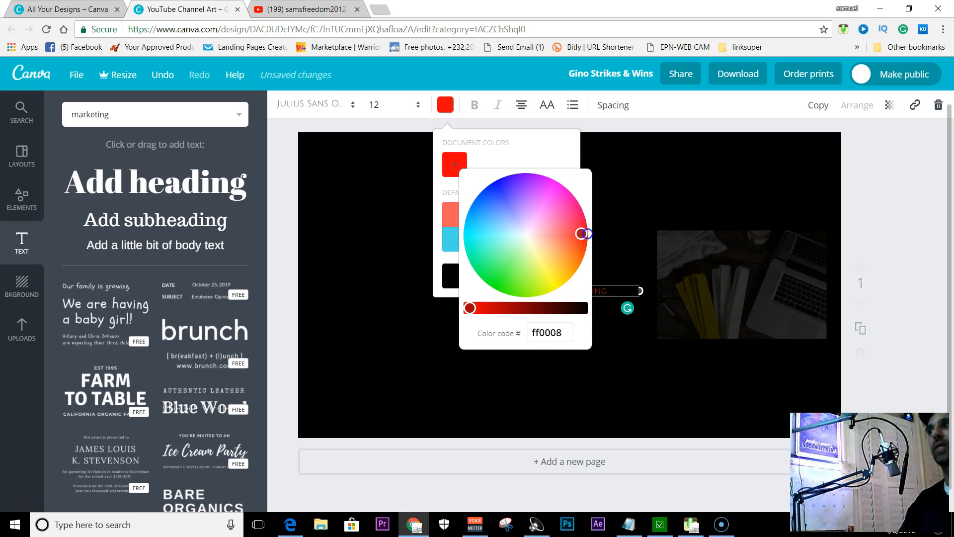
click(451, 107)
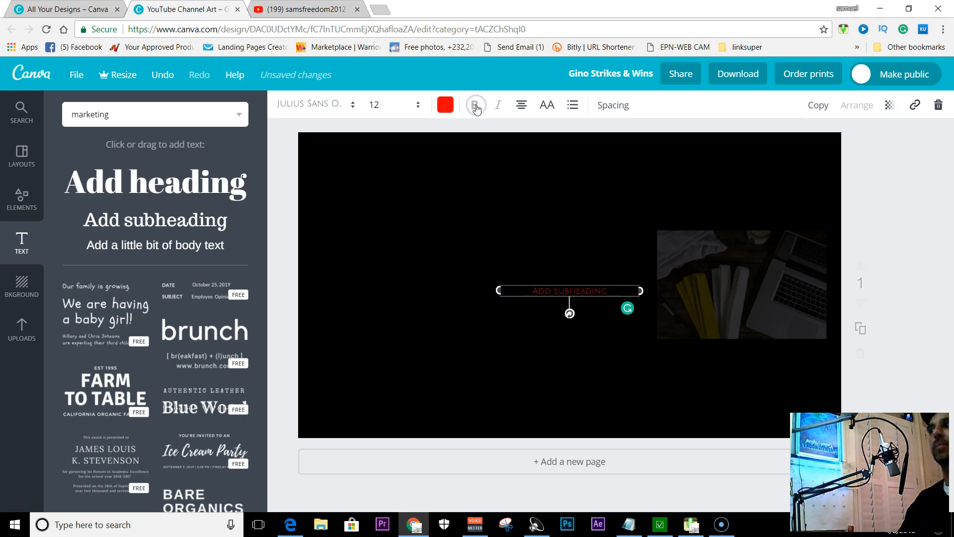
Try bold and uppercase formatting on the subheading text and view its spacing options
click(592, 288)
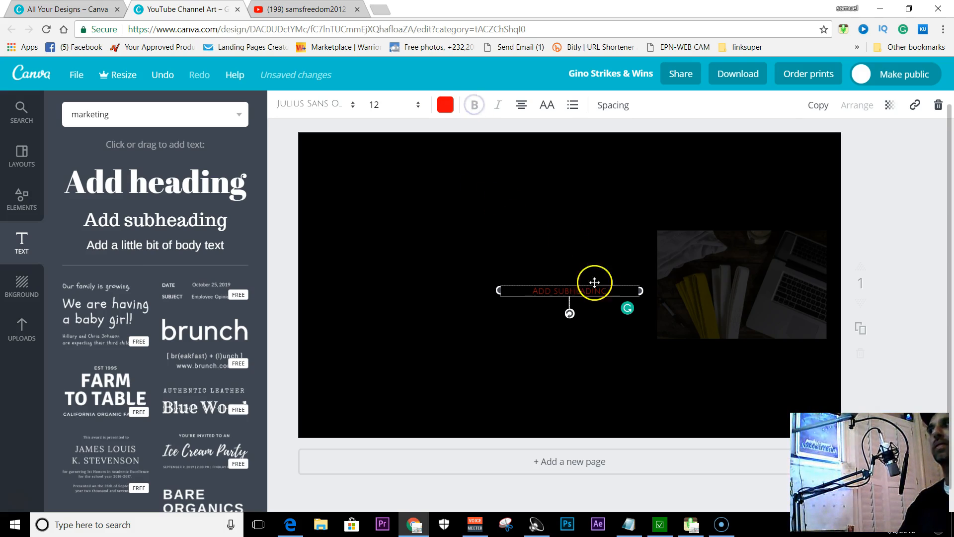
drag(588, 291, 537, 290)
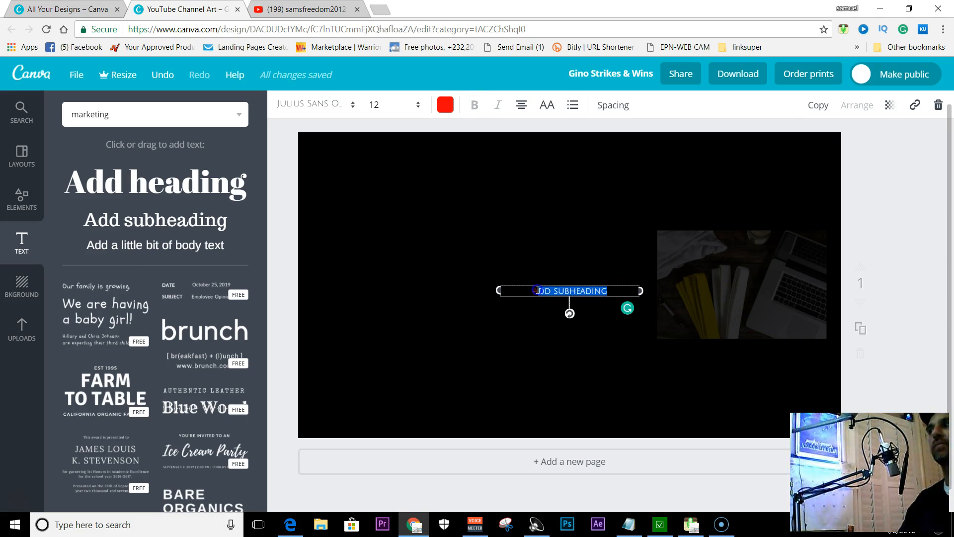
click(475, 105)
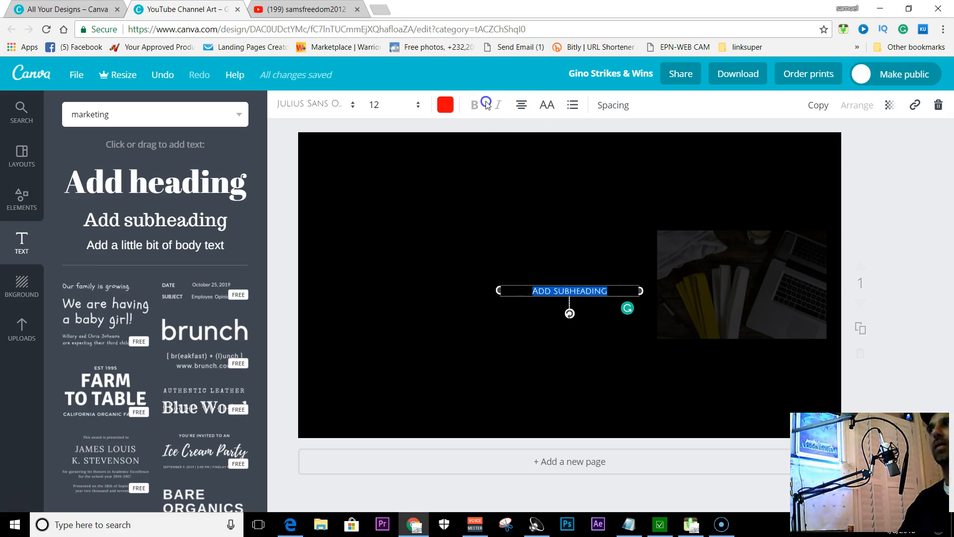
click(545, 107)
click(546, 107)
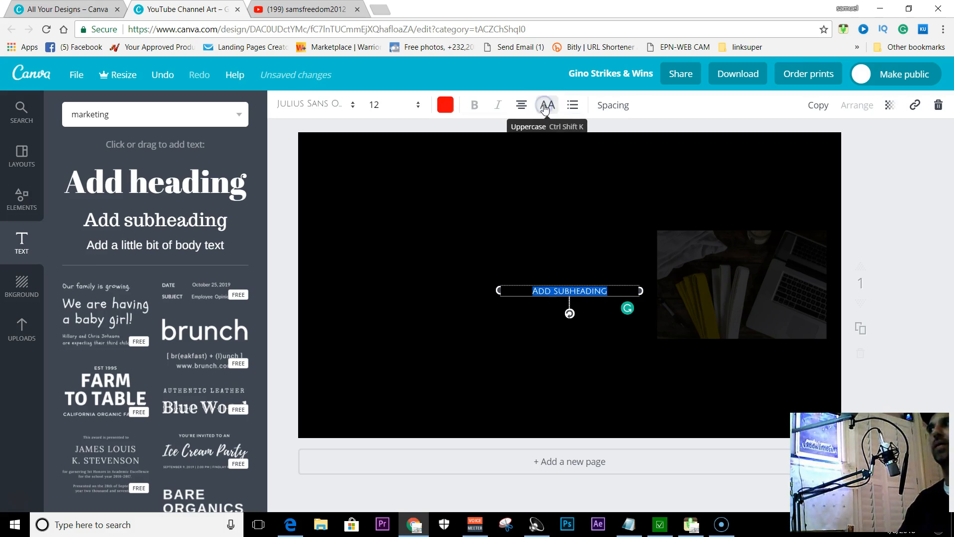
click(547, 107)
click(550, 111)
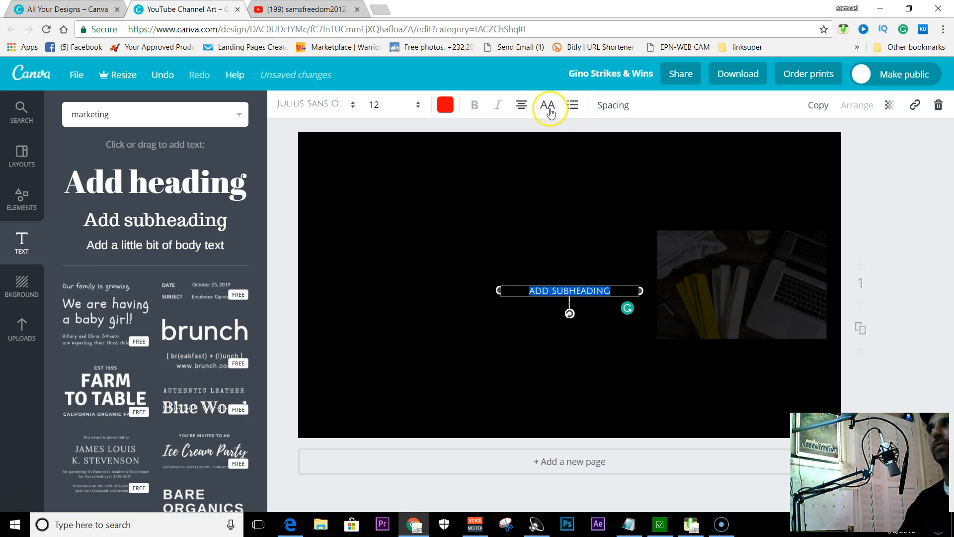
click(515, 296)
click(612, 290)
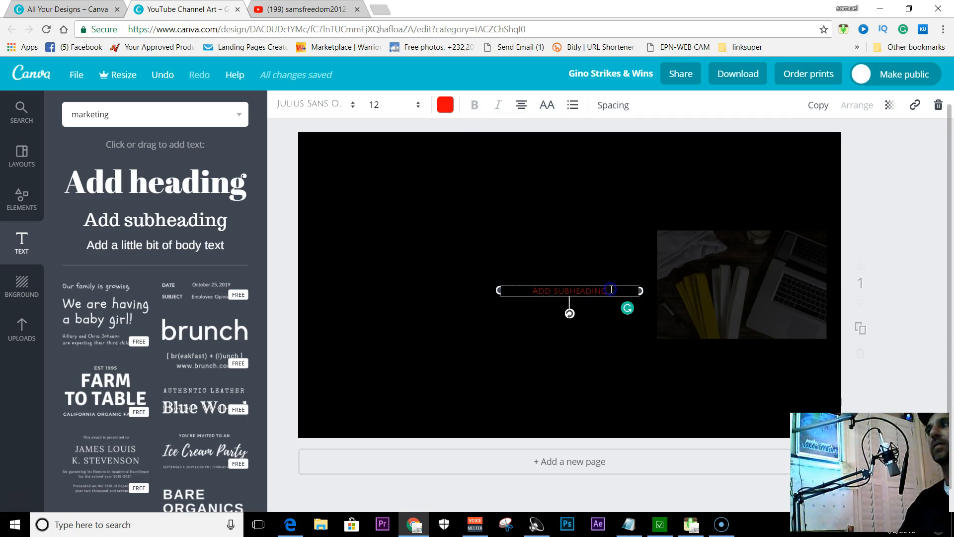
click(547, 111)
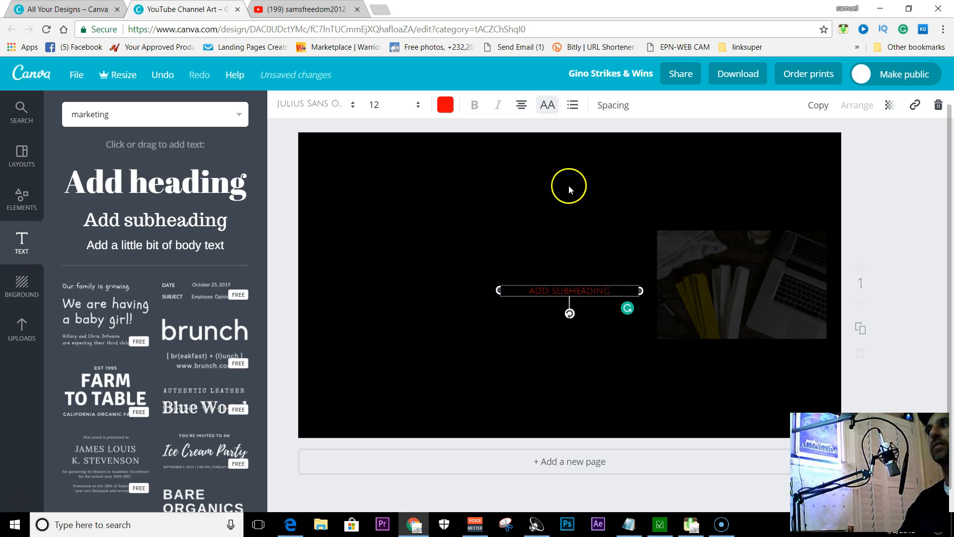
click(549, 106)
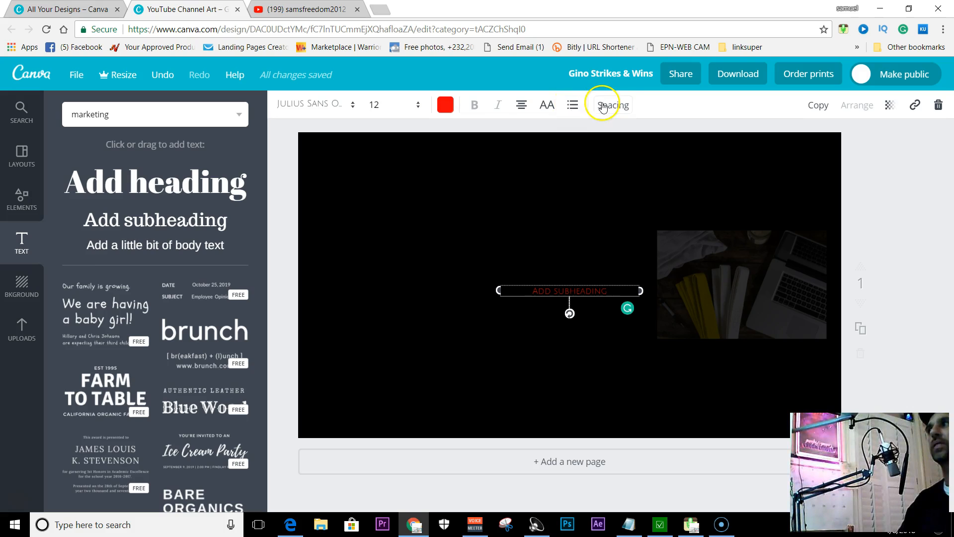
click(617, 105)
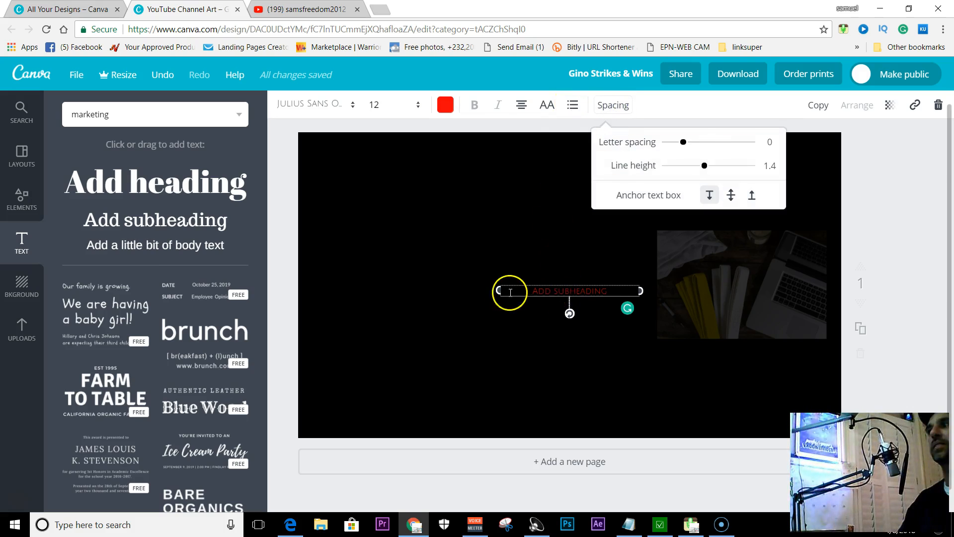
Widen the subheading text box toward the left and replace its text with "Myspeechmarketing.com"
drag(497, 290, 435, 293)
click(559, 293)
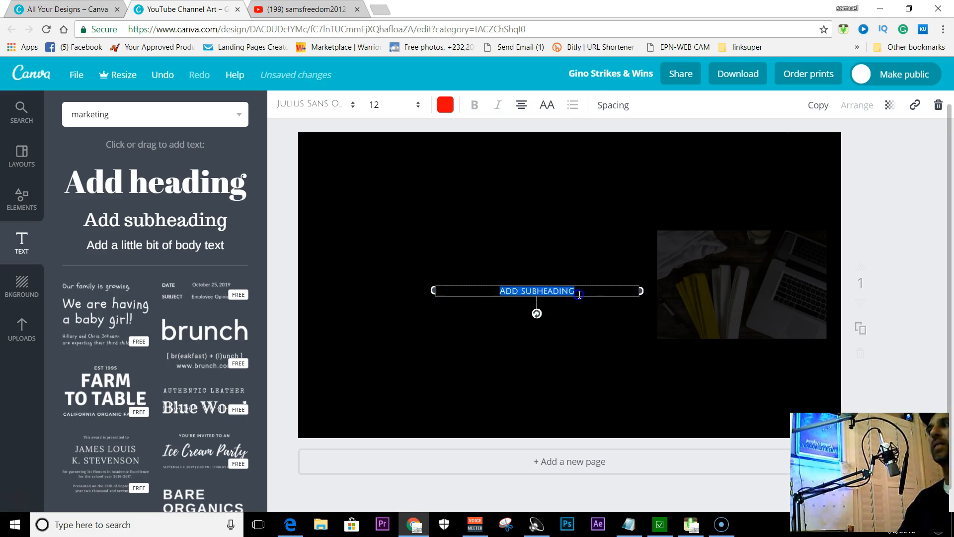
key(BackSpace)
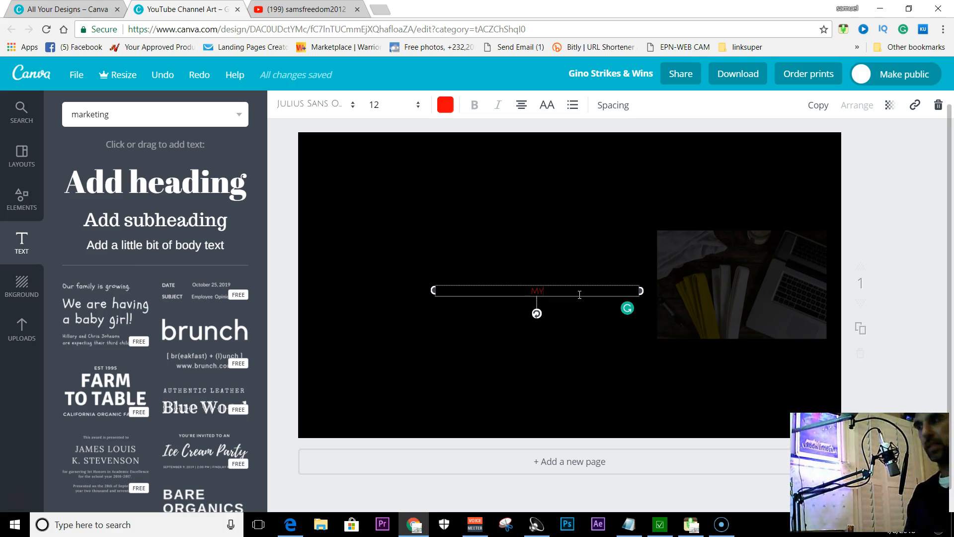
text(MYSPEECHMARKETIN)
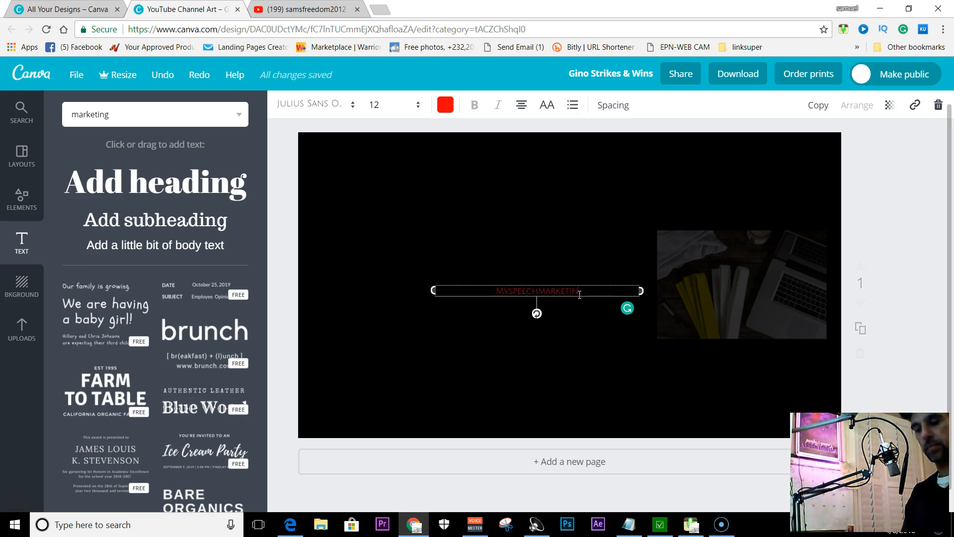
text(G.COM)
click(587, 297)
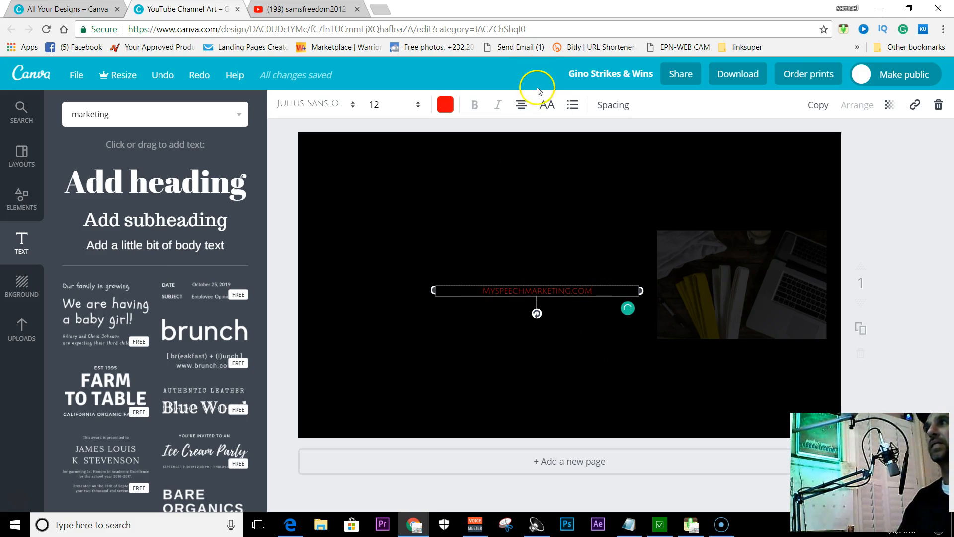
Turn on uppercase for the web address text and change its font to Josefin Slab
click(540, 108)
click(544, 108)
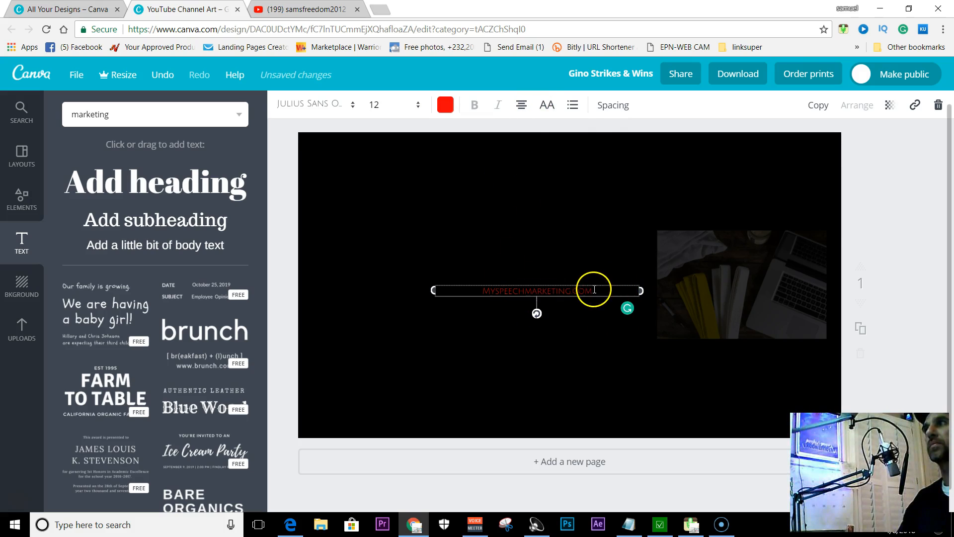
right_click(551, 105)
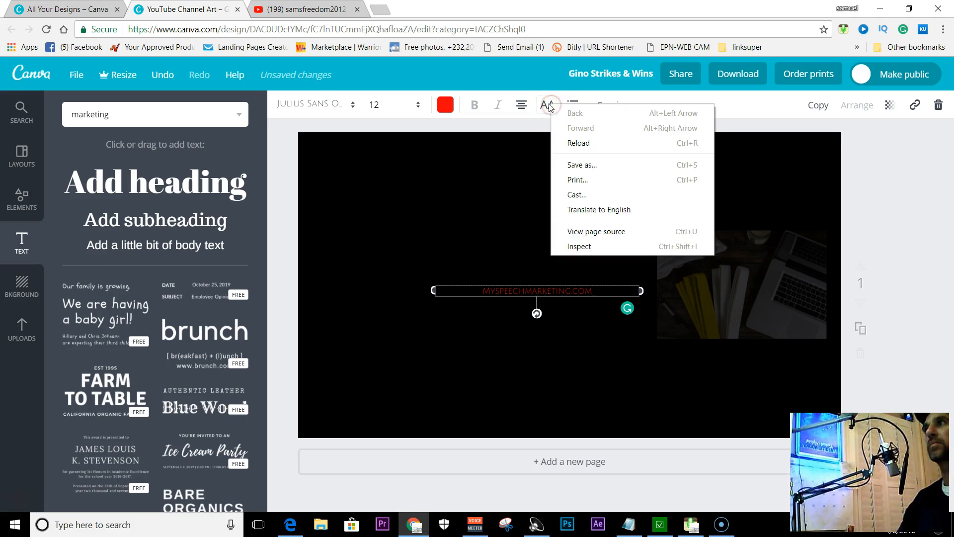
click(549, 106)
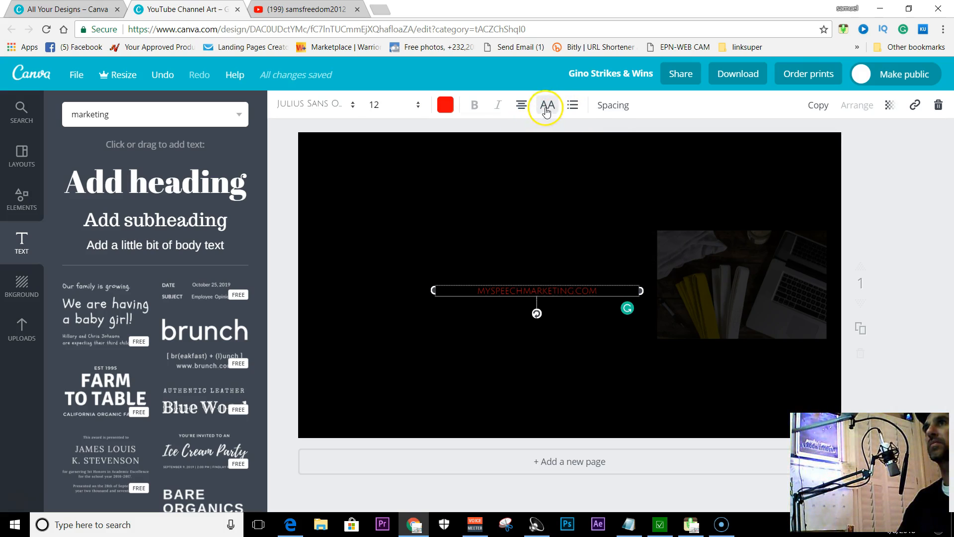
click(339, 105)
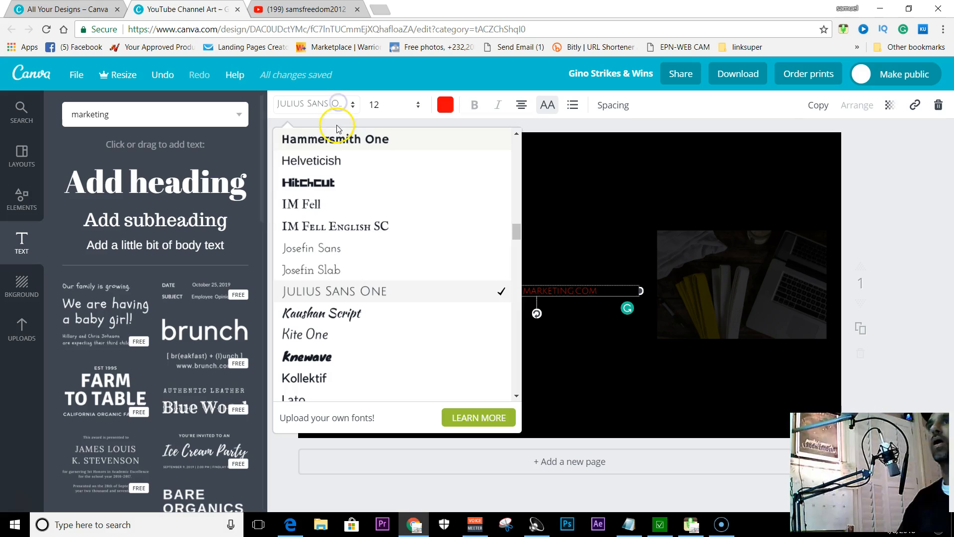
click(324, 274)
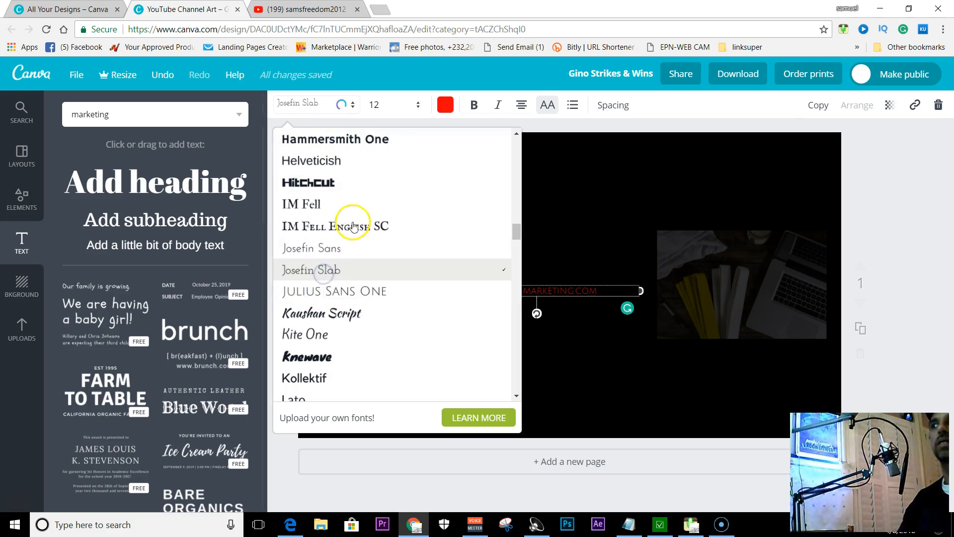
Turn off uppercase for the web address text and format it in bold Helveticish at size 14
click(549, 105)
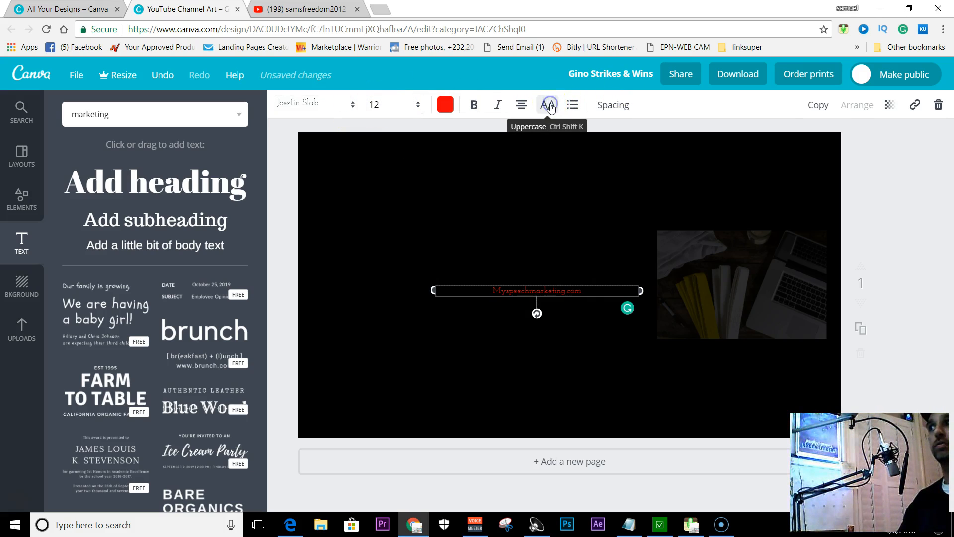
click(405, 107)
click(390, 211)
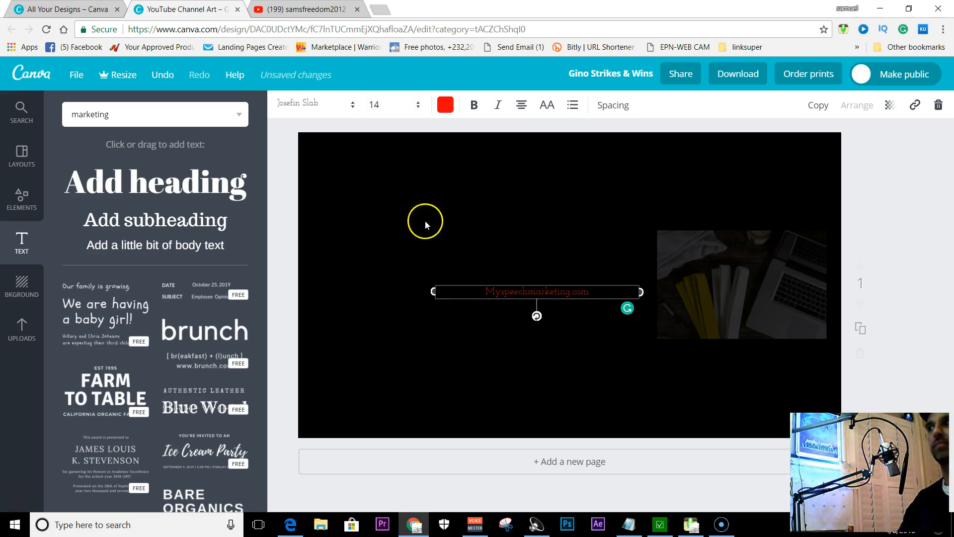
click(473, 105)
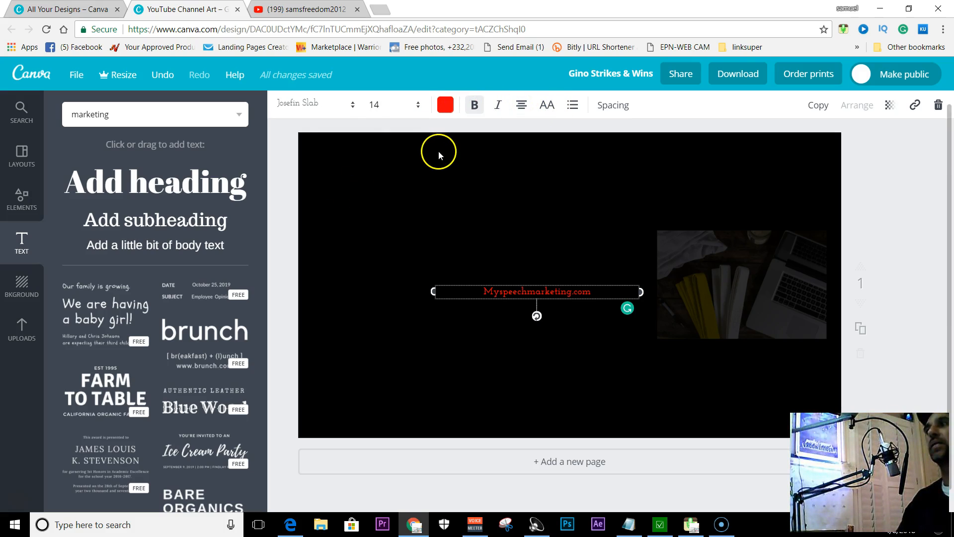
click(334, 105)
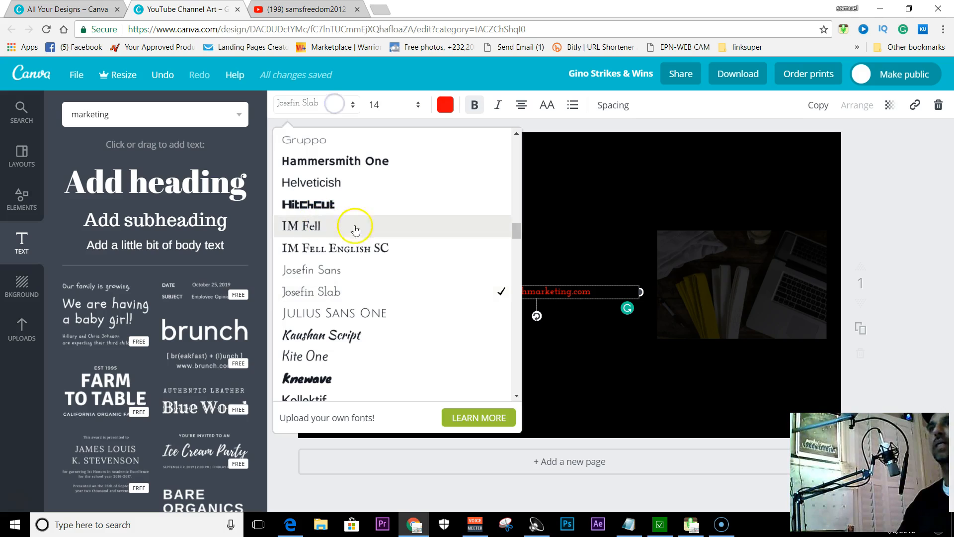
click(334, 184)
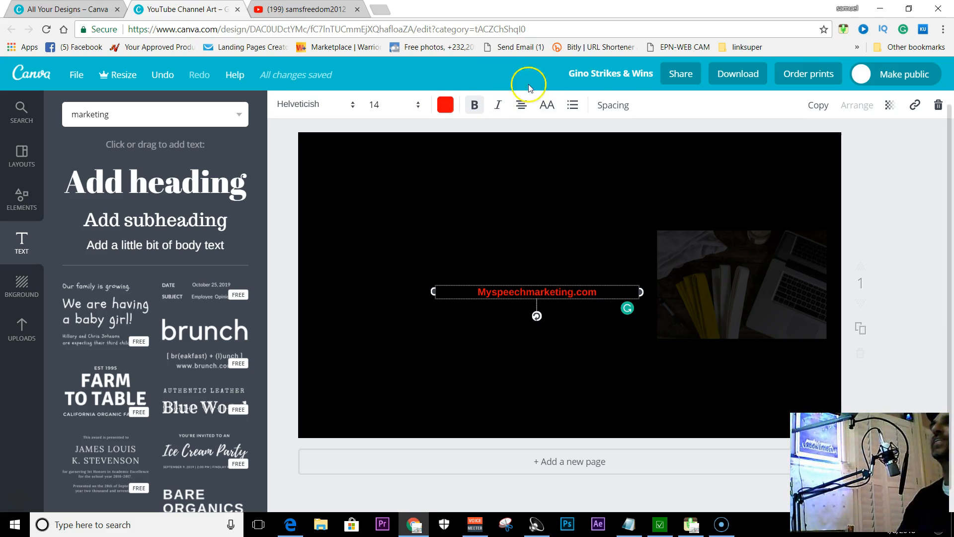
Increase the web address's letter spacing to 460 and widen its text box toward the right
click(615, 109)
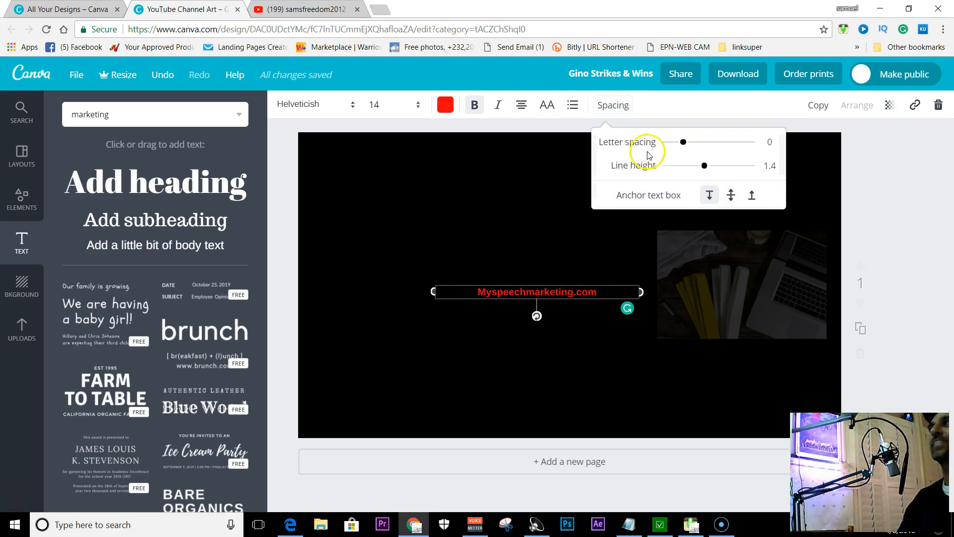
mouse_move(685, 144)
mouse_down()
mouse_move(731, 144)
mouse_move(698, 143)
mouse_up()
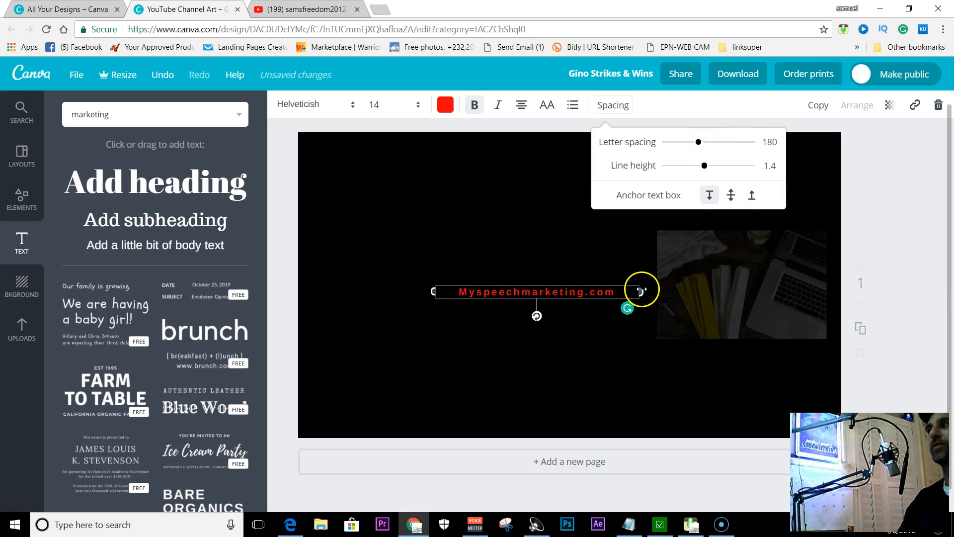
drag(642, 290, 711, 290)
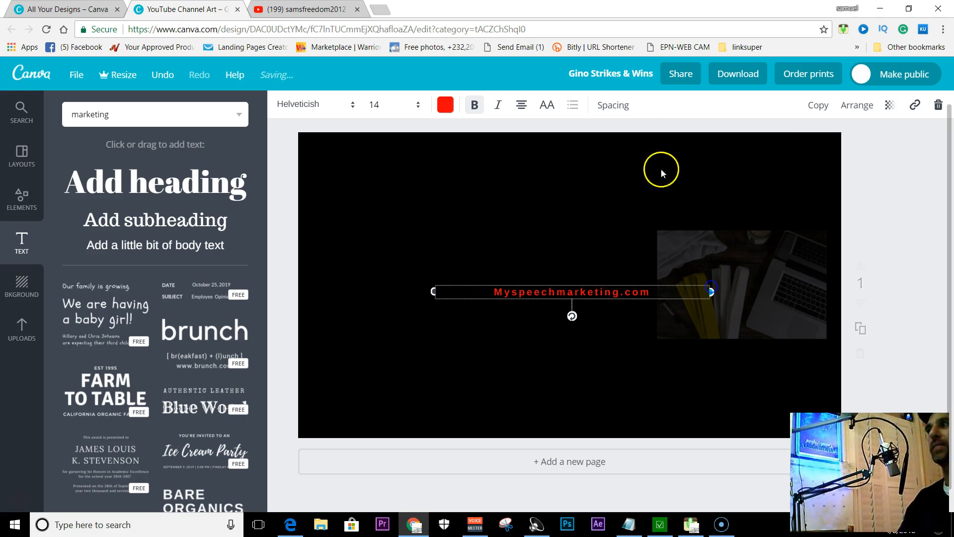
click(625, 114)
drag(693, 144, 724, 148)
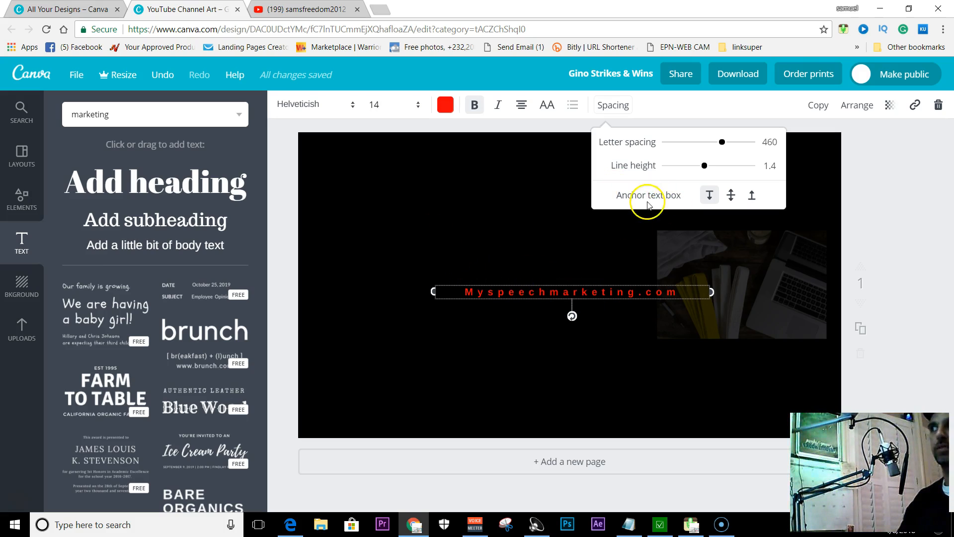
click(710, 194)
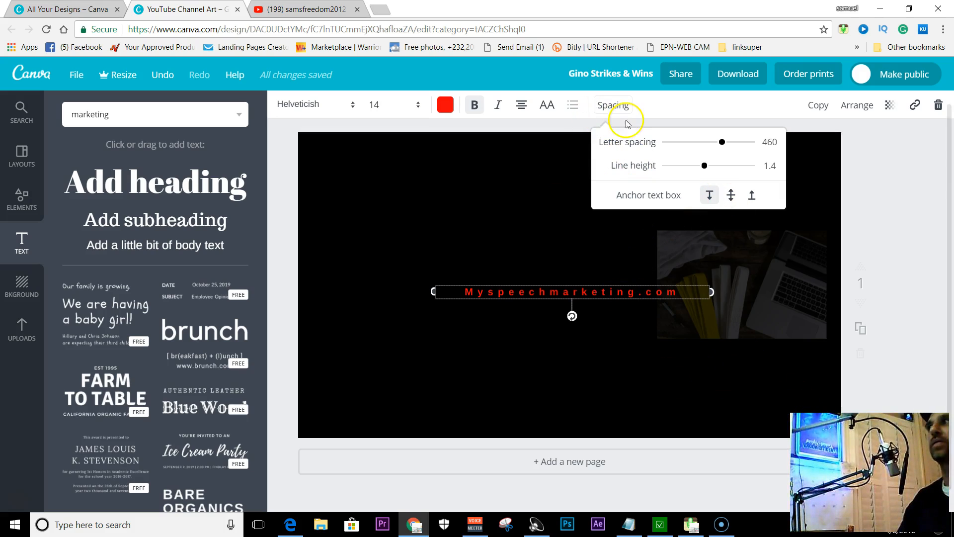
click(663, 106)
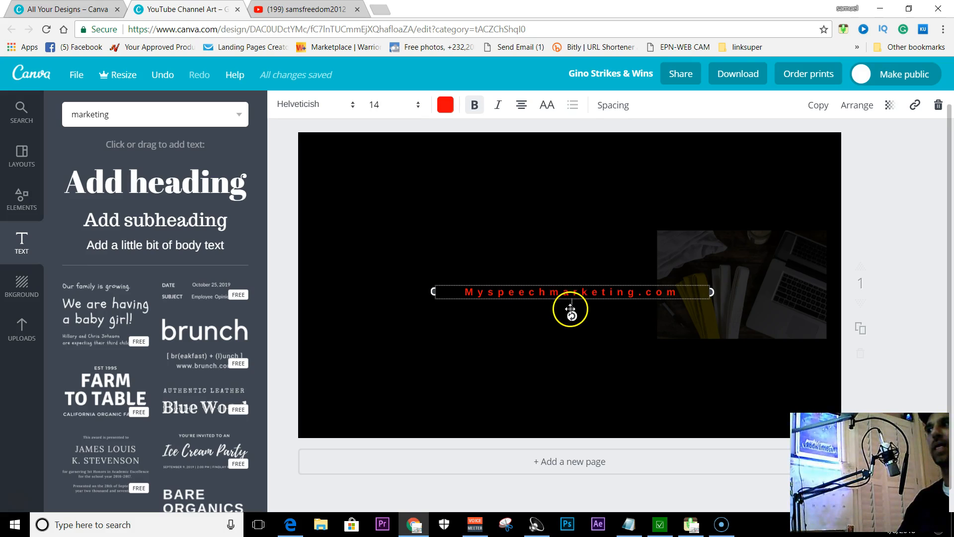
Duplicate the web address text, place the copy just below the original and clear the copy's text
click(819, 110)
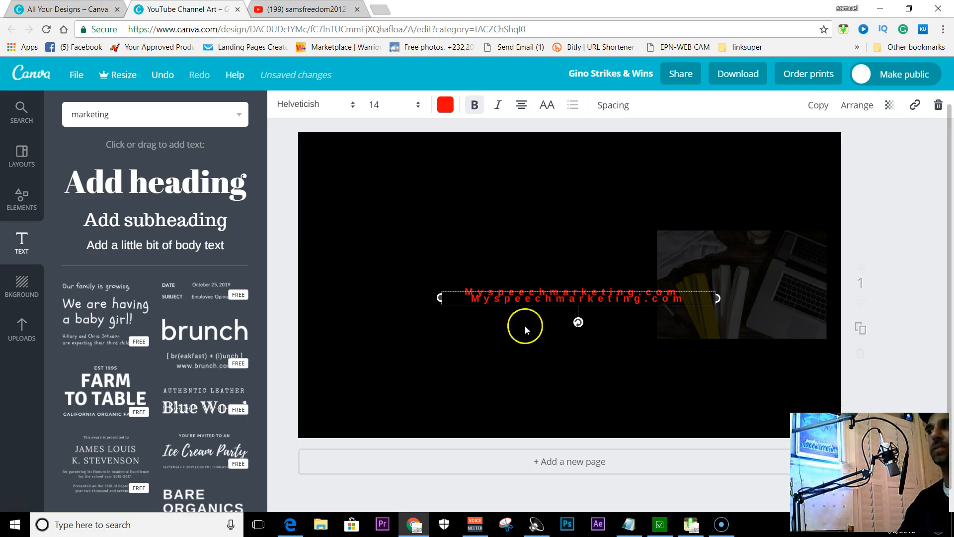
drag(576, 309, 575, 331)
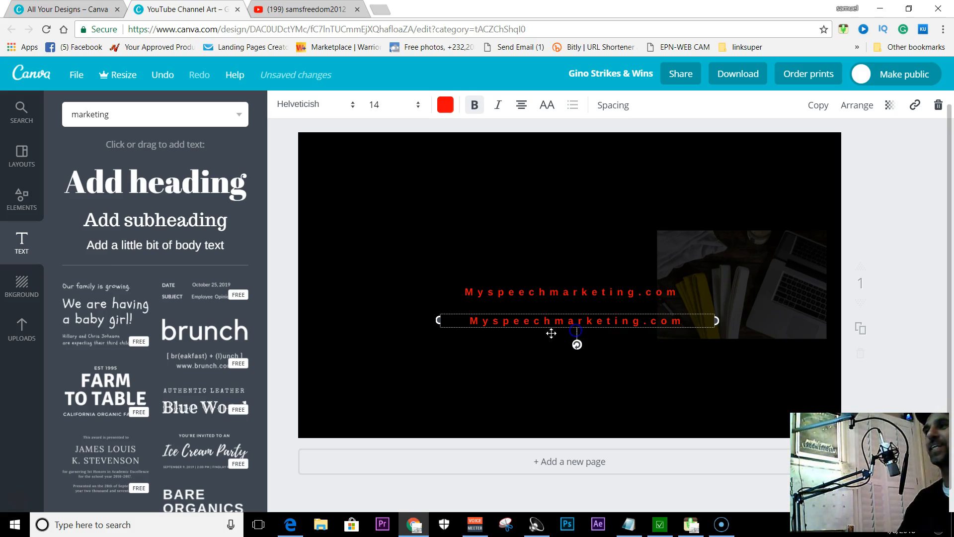
click(682, 326)
key(BackSpace)
key(BackSpace)
key(BackSpace)
key(BackSpace)
key(BackSpace)
key(BackSpace)
key(BackSpace)
key(BackSpace)
key(BackSpace)
key(BackSpace)
key(BackSpace)
key(BackSpace)
key(BackSpace)
key(BackSpace)
key(BackSpace)
key(BackSpace)
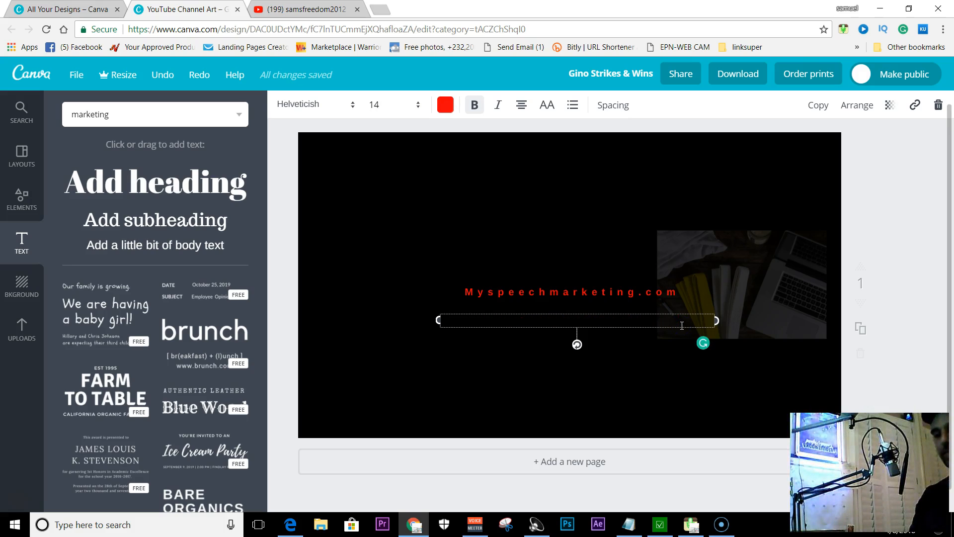
Enter "Star growing your spanish list today" in the emptied text box below the web address
text(Star gro)
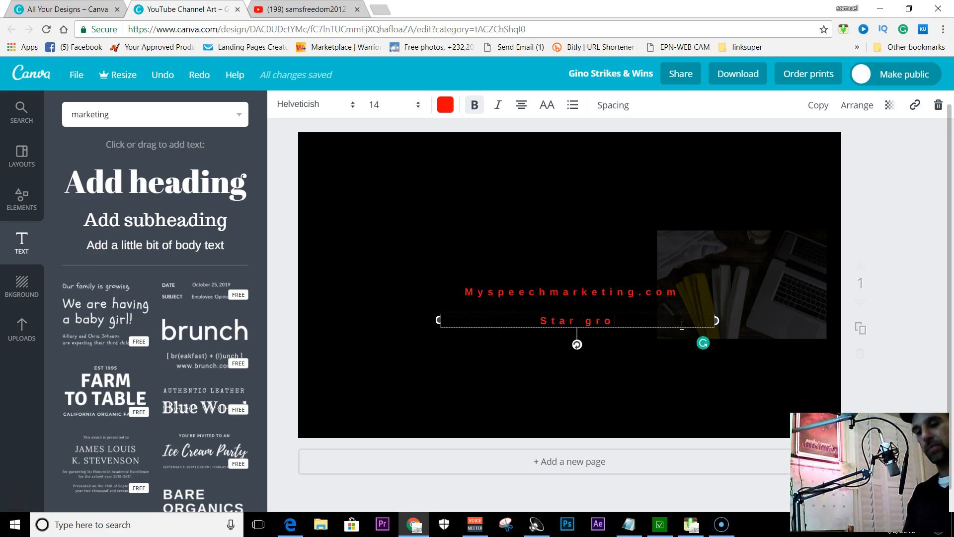
text(wing )
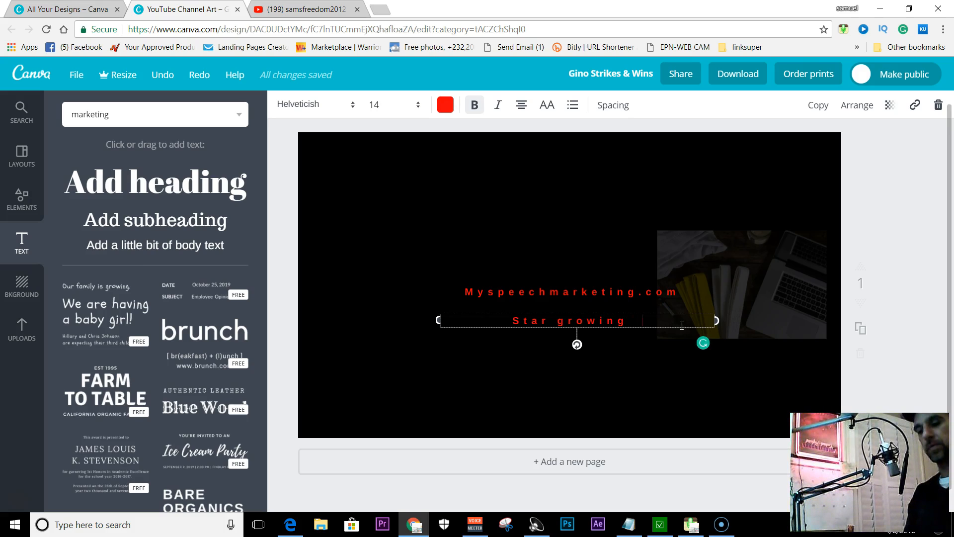
text(your spanis)
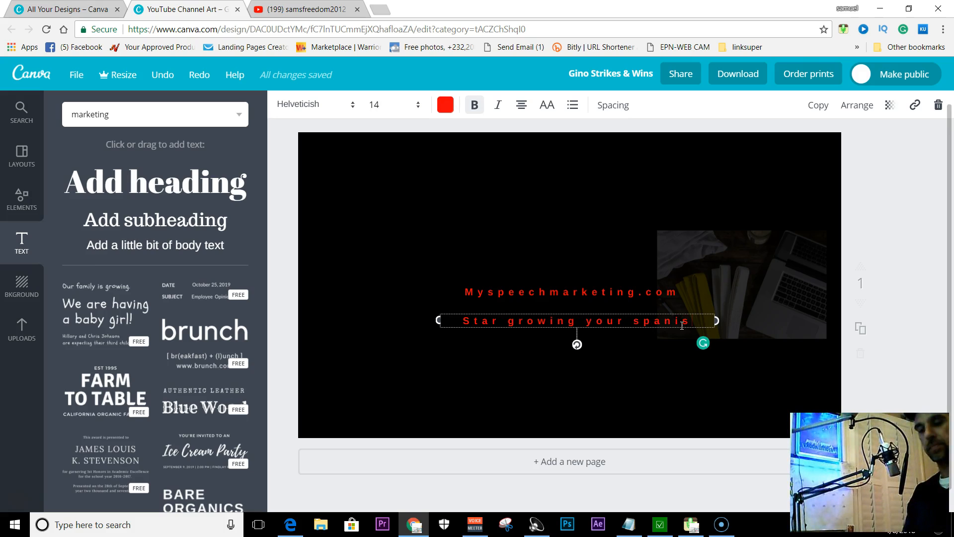
text(h lis)
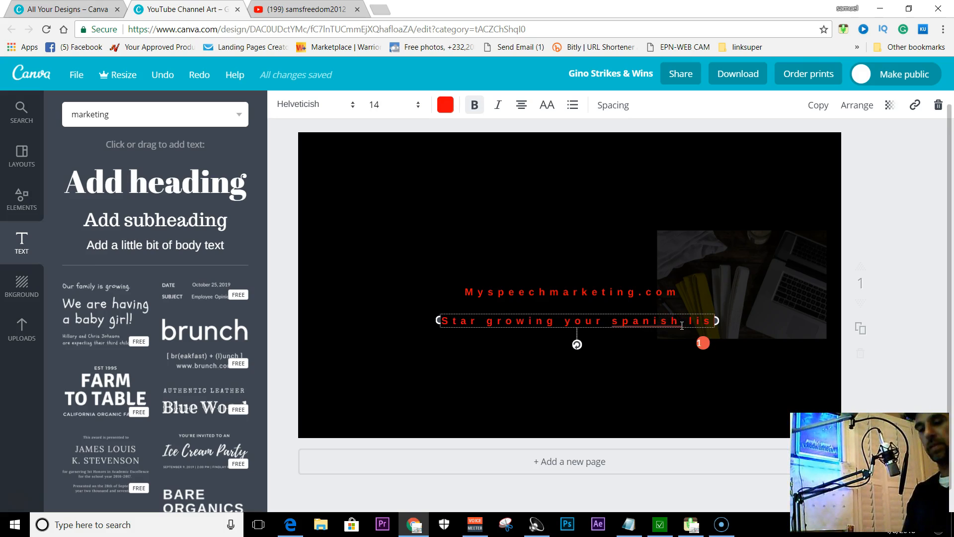
text(t today)
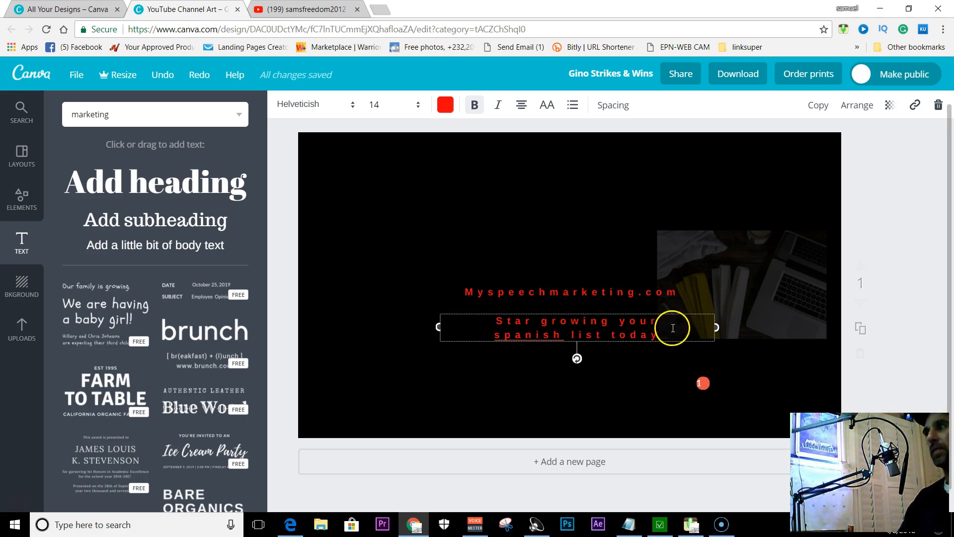
Widen the tagline's text box on both sides so the tagline fits on one line
drag(438, 327, 359, 326)
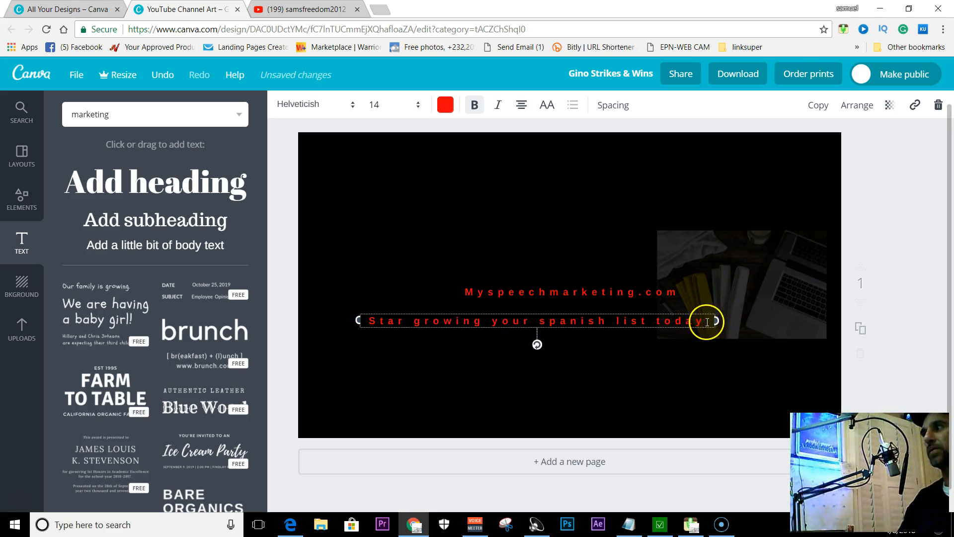
drag(717, 322, 764, 318)
click(524, 314)
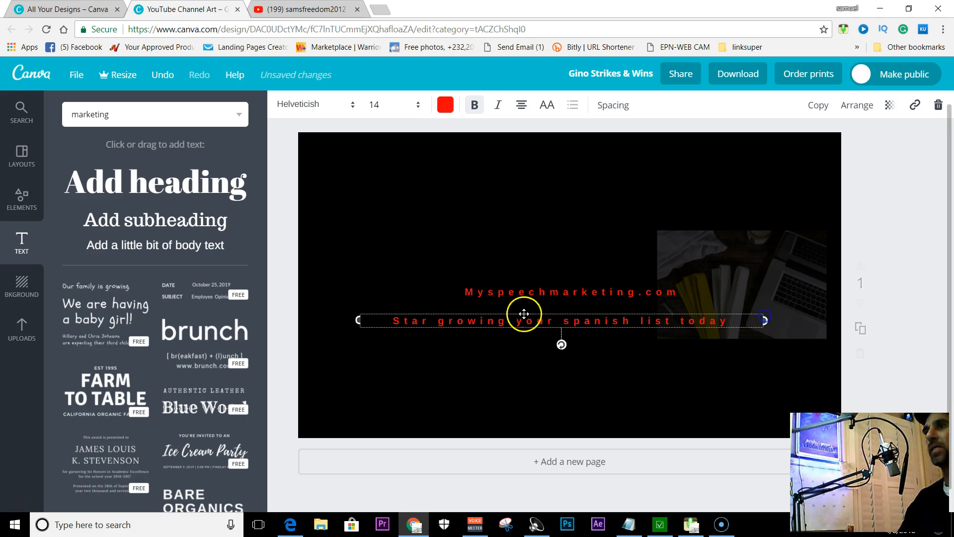
Correct the tagline's first word to "Start" so it reads "Start growing your spanish list today"
click(430, 319)
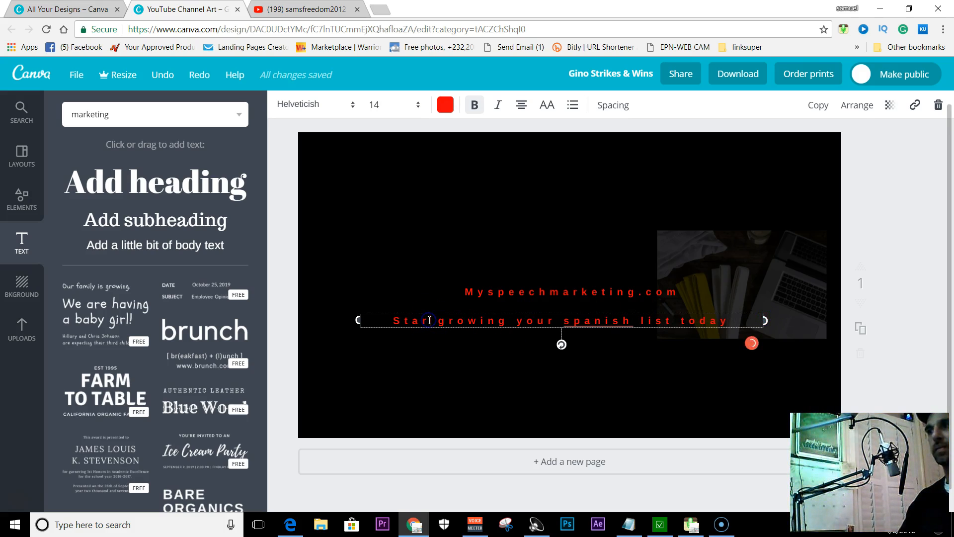
key(BackSpace)
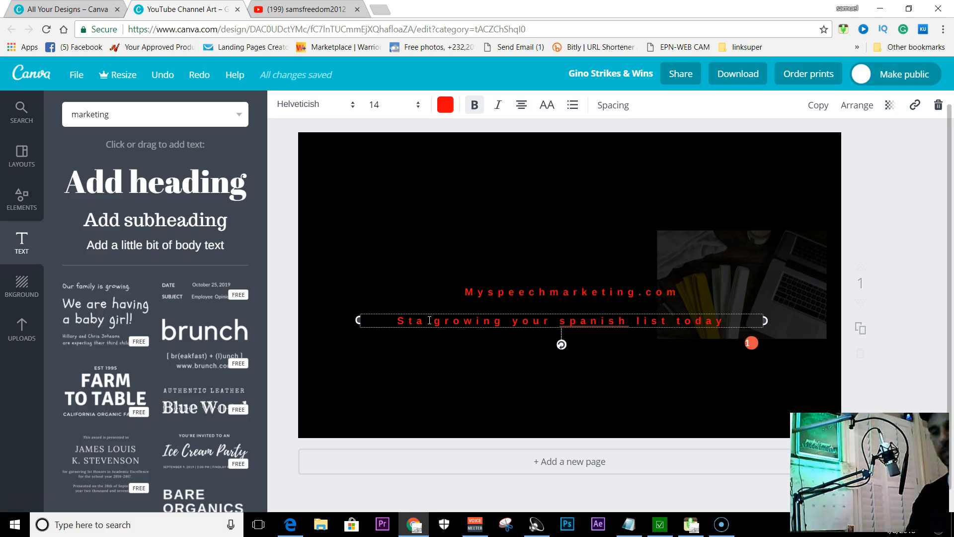
text(t)
click(427, 322)
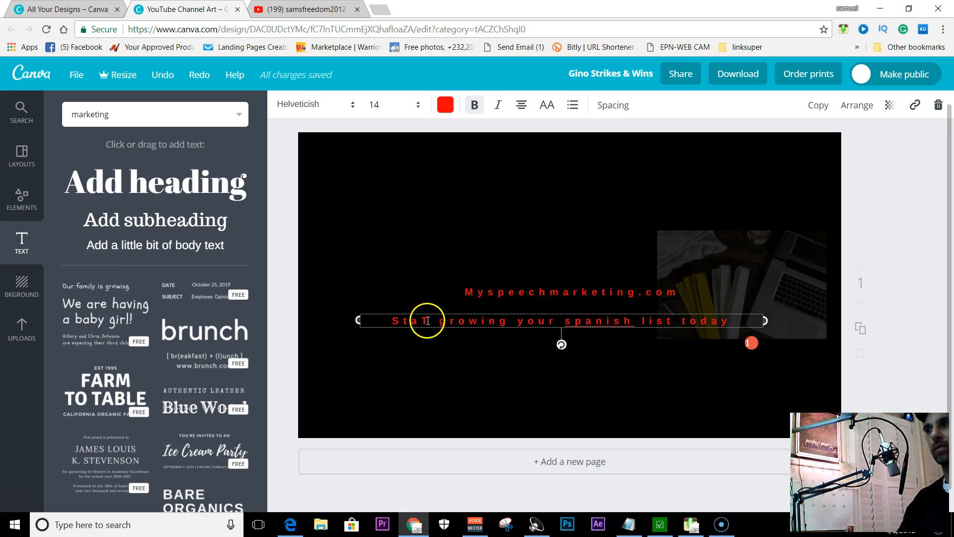
key(BackSpace)
key(BackSpace)
key(BackSpace)
key(BackSpace)
key(BackSpace)
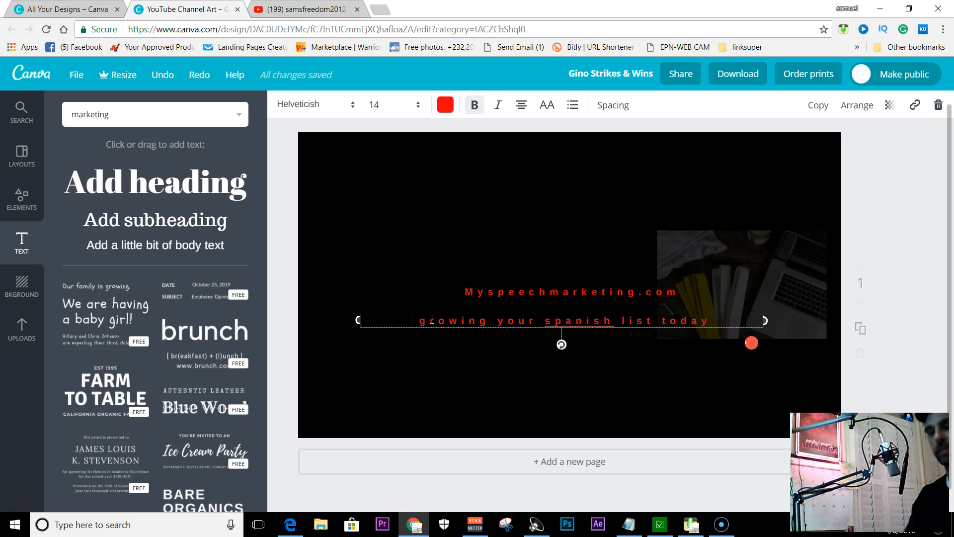
text(St )
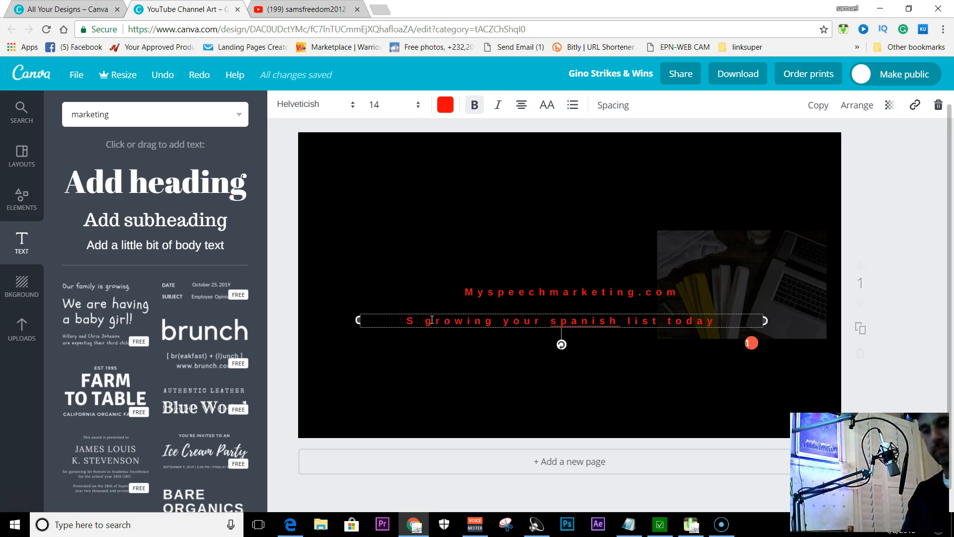
text(art)
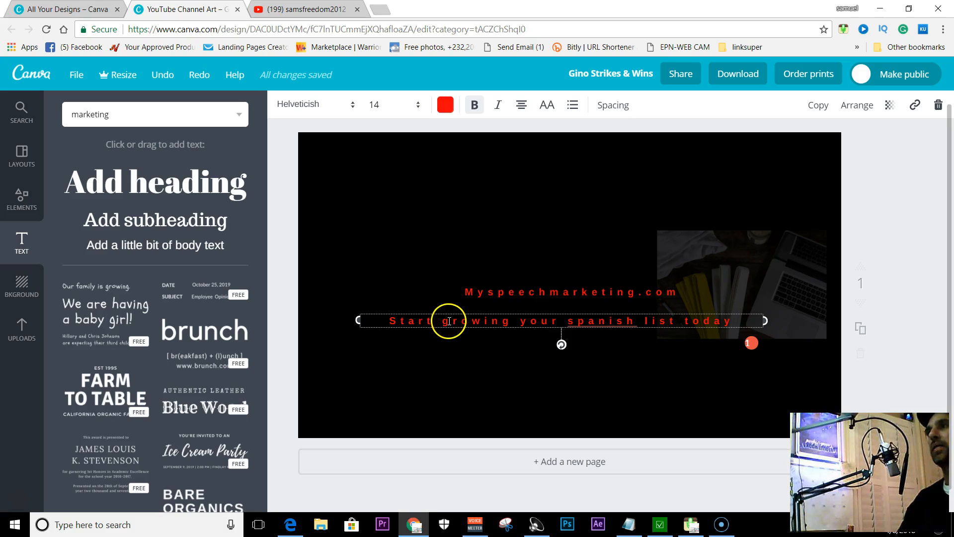
Turn on uppercase for the tagline and set its font size to 12
click(547, 105)
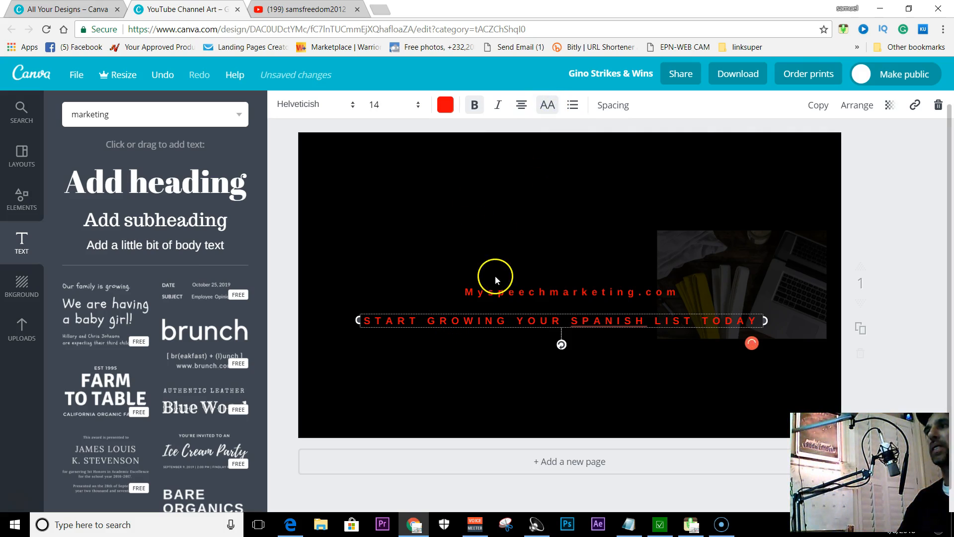
click(392, 105)
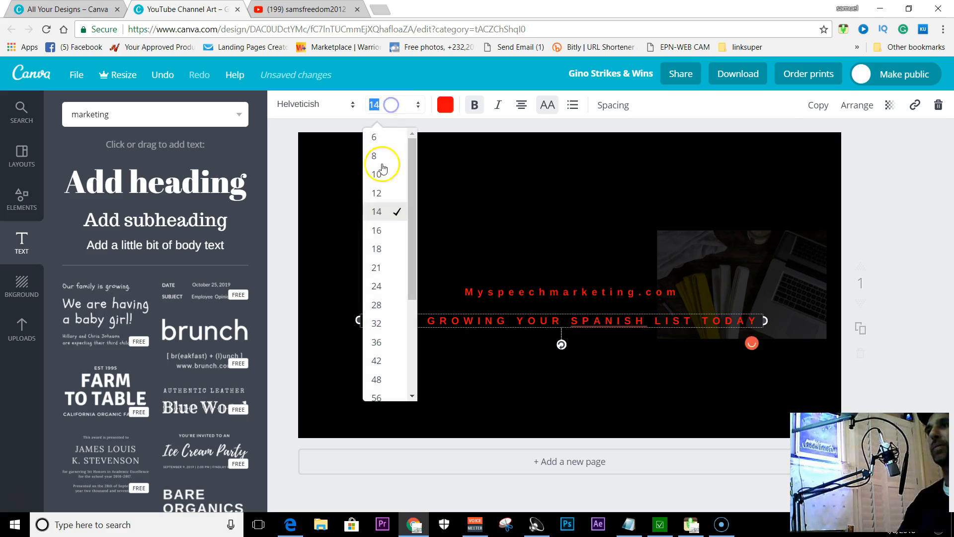
click(383, 193)
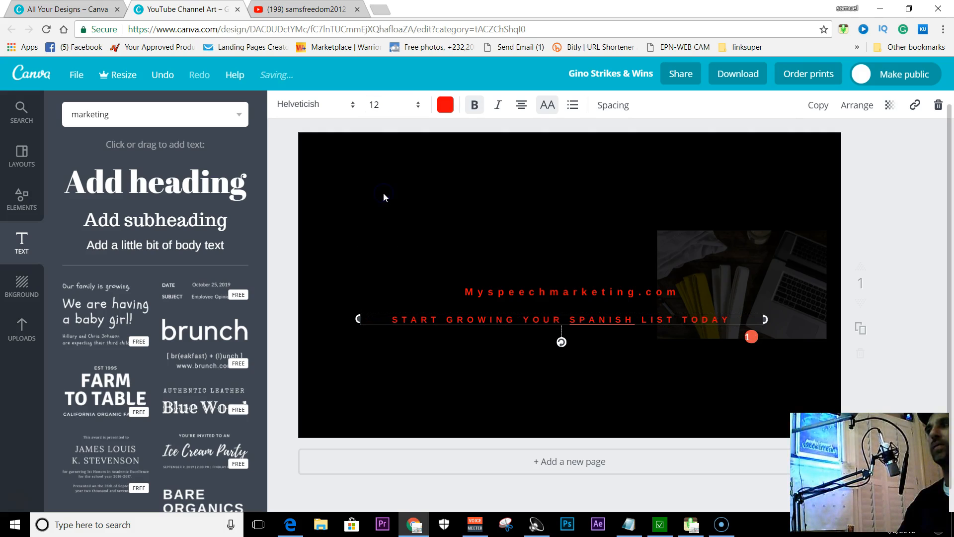
click(376, 238)
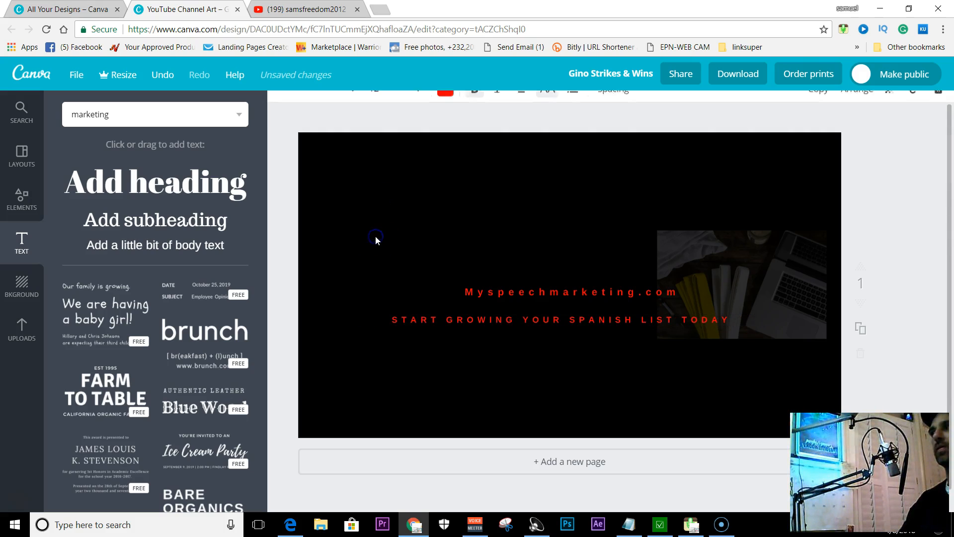
click(565, 297)
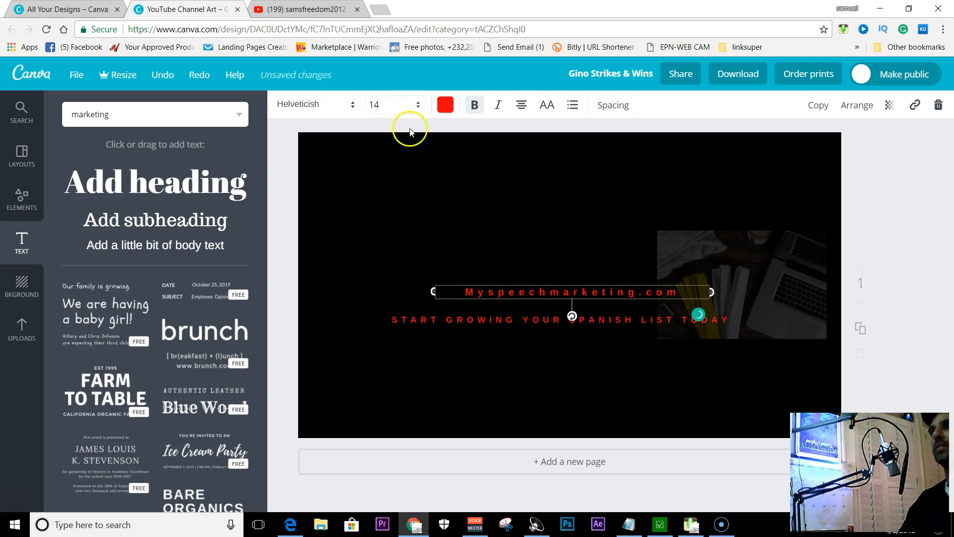
click(471, 330)
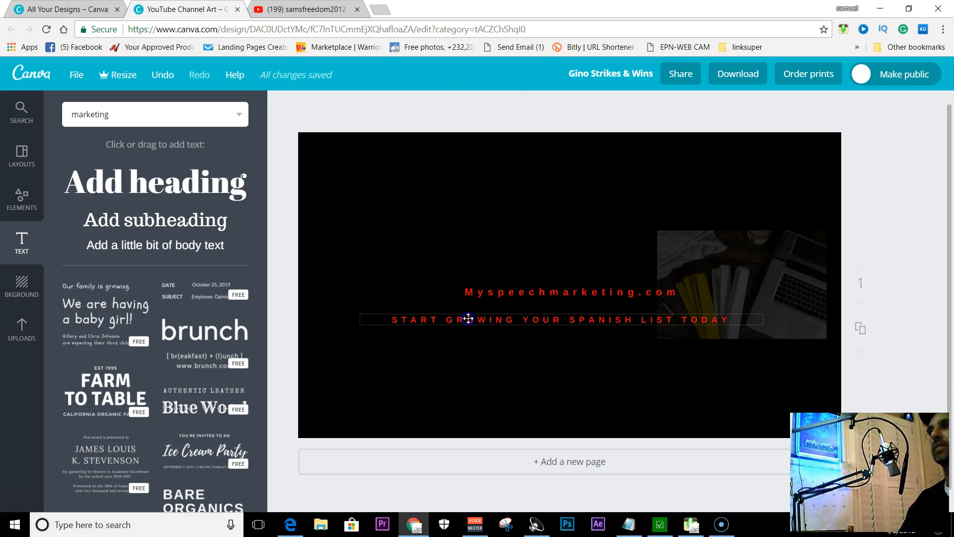
click(468, 319)
click(374, 216)
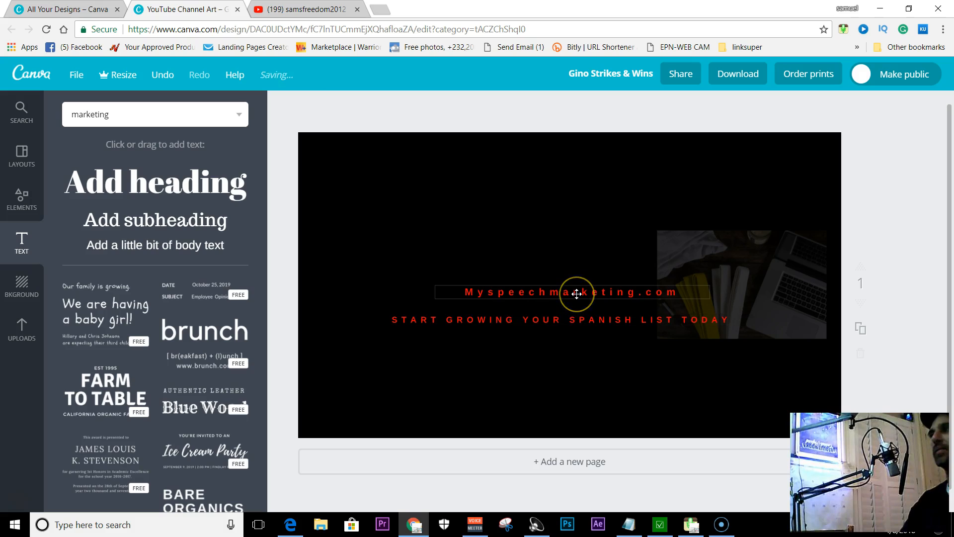
click(539, 292)
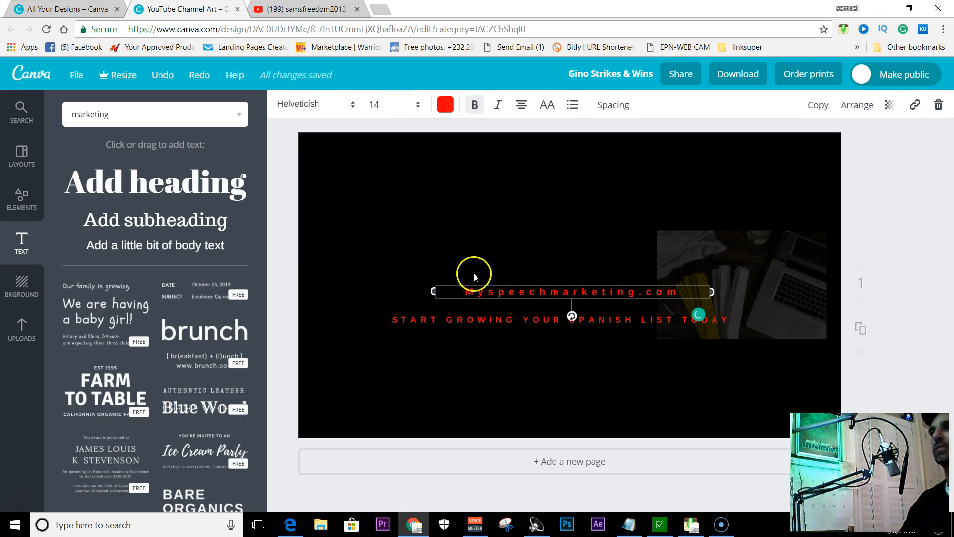
Change the tagline's text colour to white
click(533, 319)
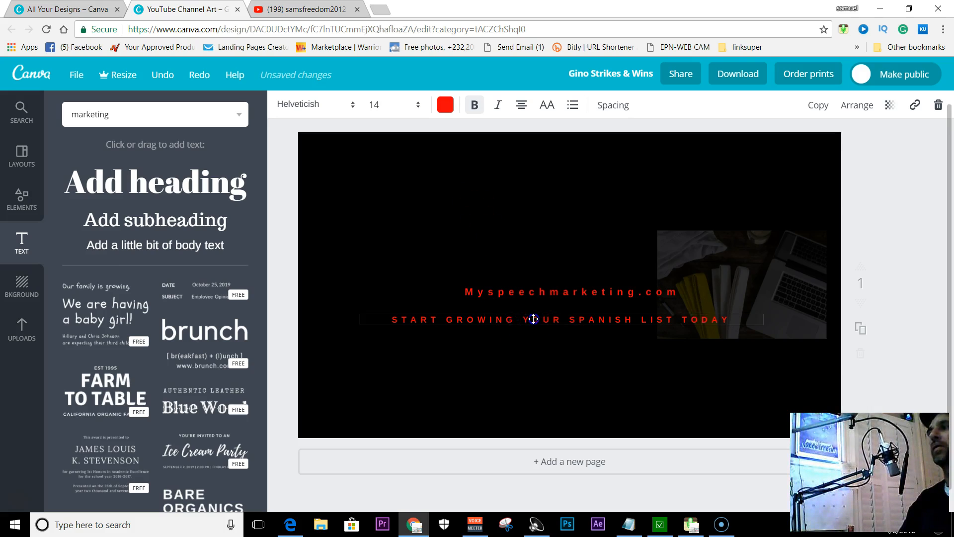
click(446, 105)
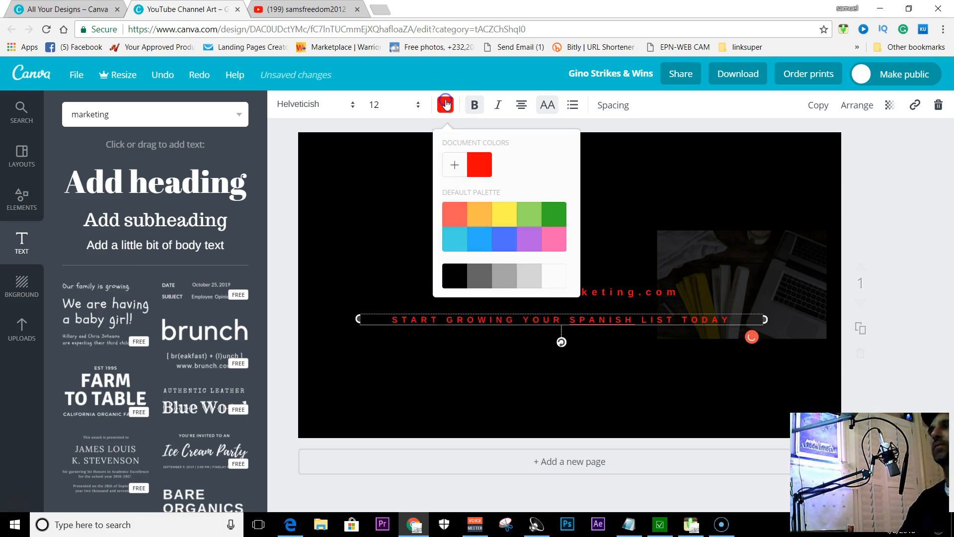
click(555, 276)
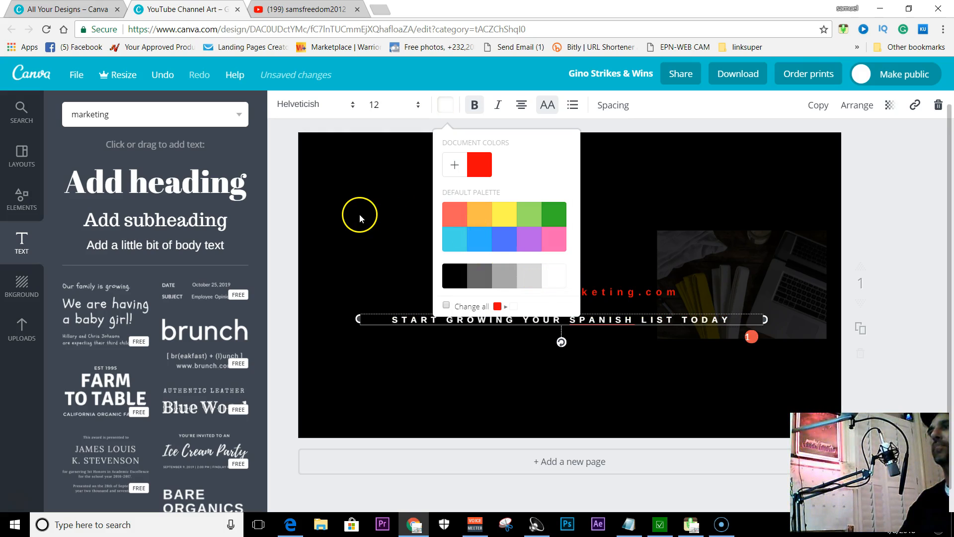
click(392, 203)
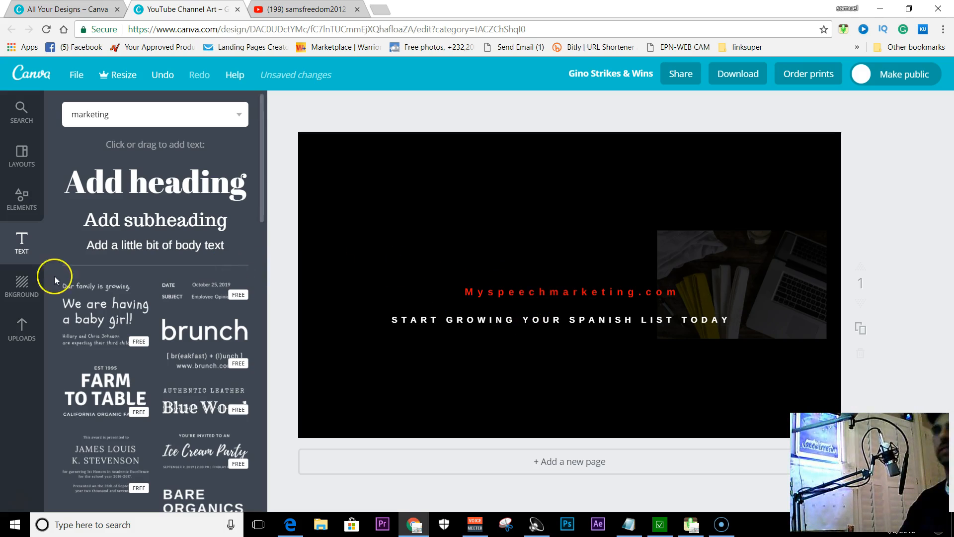
Duplicate the red web address and place the copy just above the original
click(570, 291)
click(818, 105)
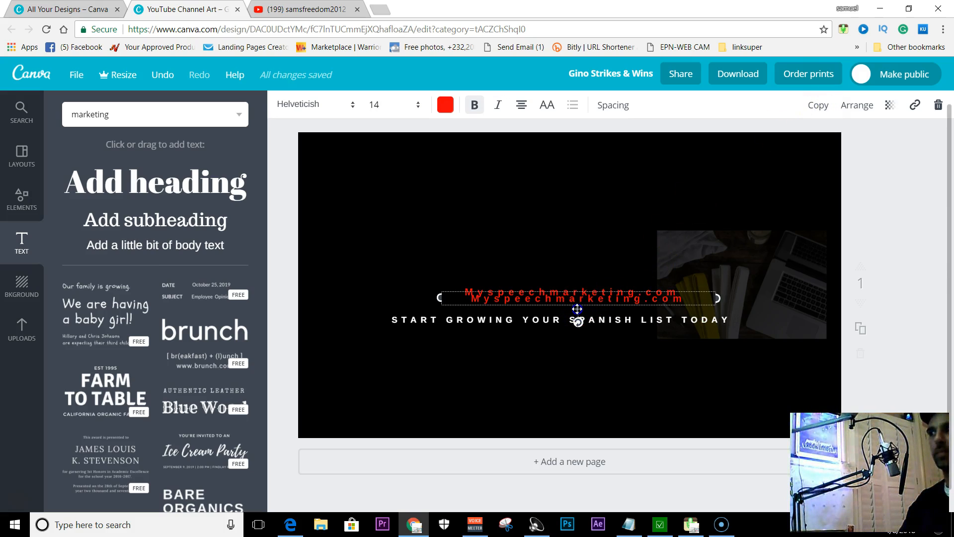
drag(577, 308, 576, 281)
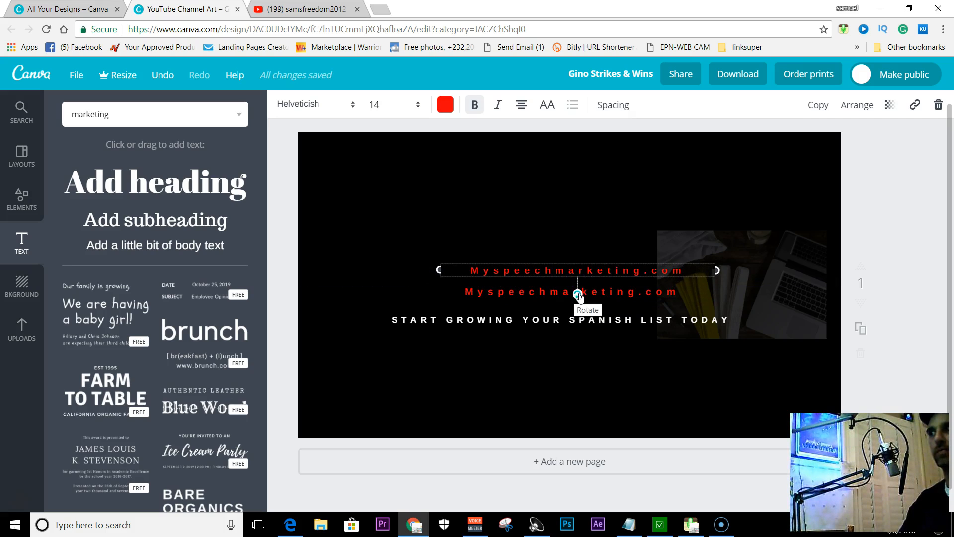
Replace the duplicated web address text with the channel owner's full name
click(580, 278)
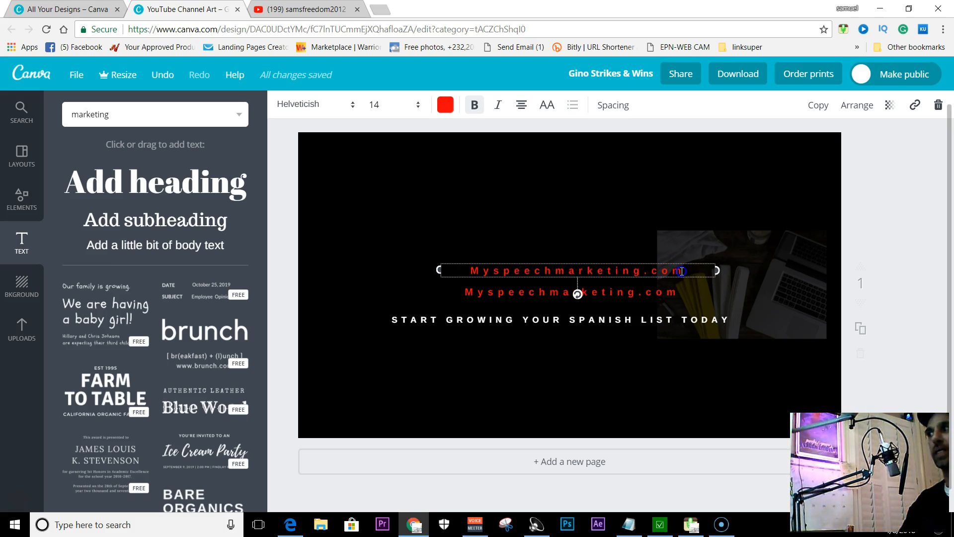
key(BackSpace)
key(BackSpace)
key(BackSpace)
key(BackSpace)
key(BackSpace)
key(BackSpace)
key(BackSpace)
key(BackSpace)
key(BackSpace)
key(BackSpace)
key(BackSpace)
key(BackSpace)
key(BackSpace)
key(BackSpace)
key(BackSpace)
key(BackSpace)
key(BackSpace)
key(BackSpace)
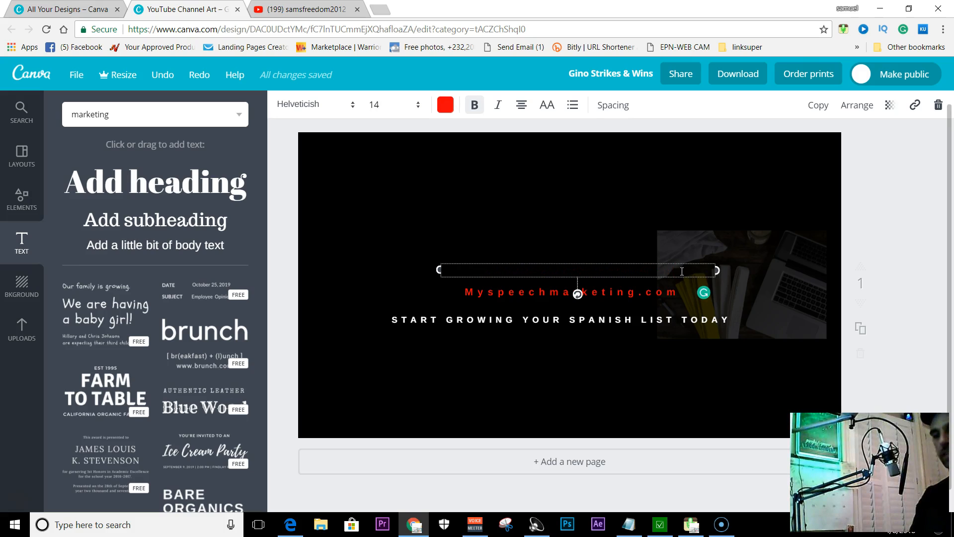
text(Sam Hasan)
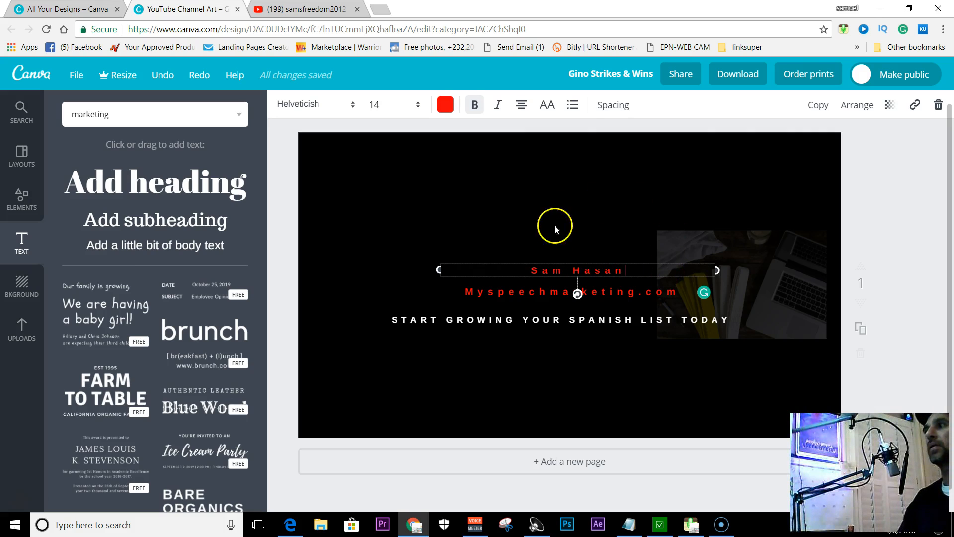
Change the owner's name above the web address to white
click(444, 104)
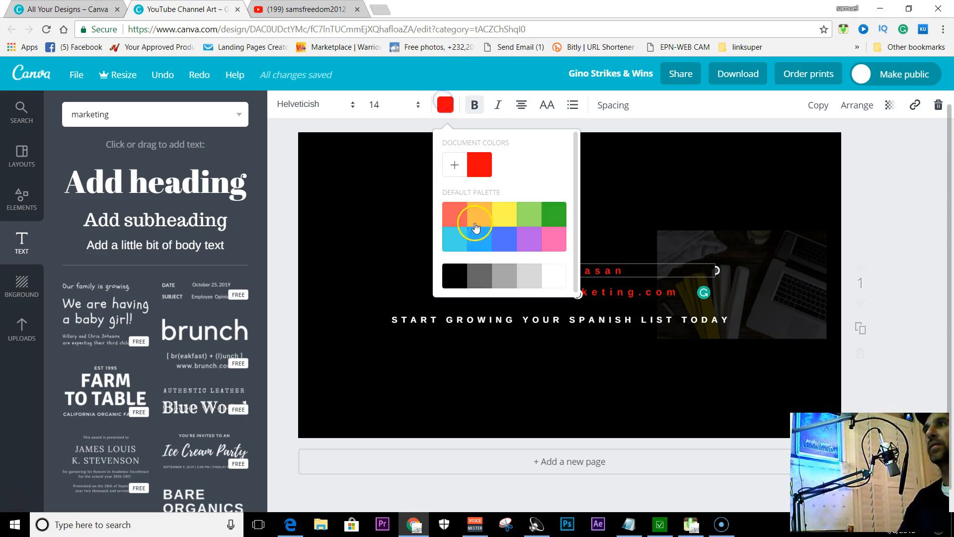
click(551, 278)
click(352, 219)
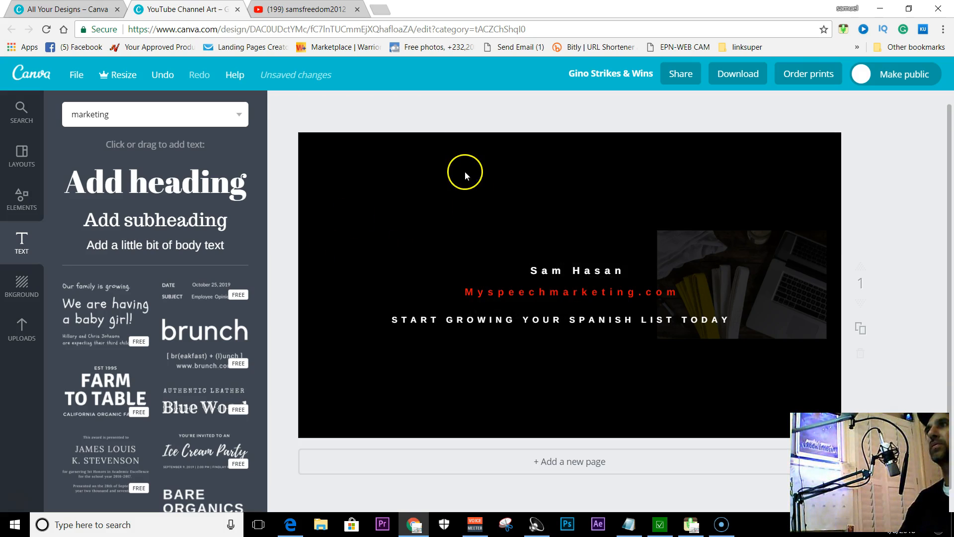
Remove the bold formatting from the owner's name above the web address
click(541, 256)
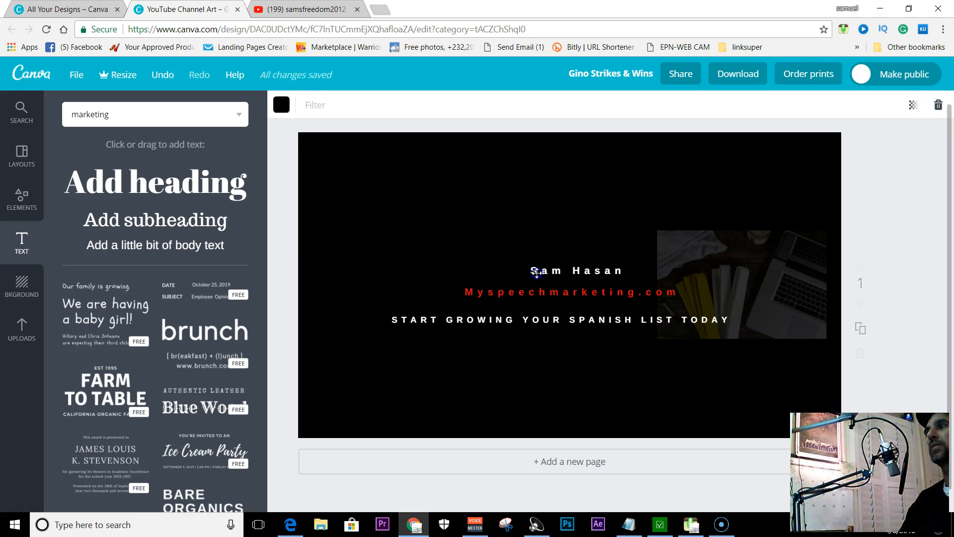
click(542, 268)
click(475, 105)
click(447, 200)
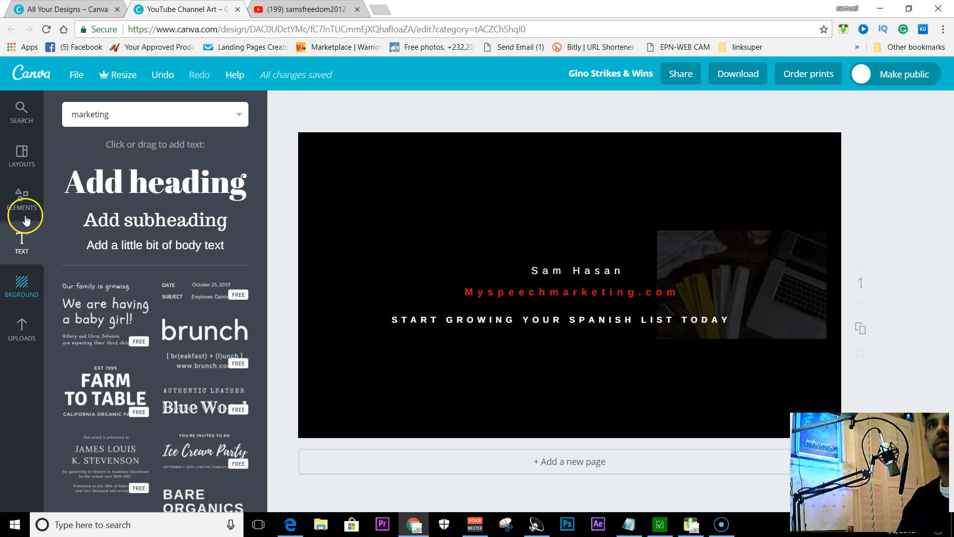
Open the Lines collection among the design elements and look through the available line styles
click(21, 198)
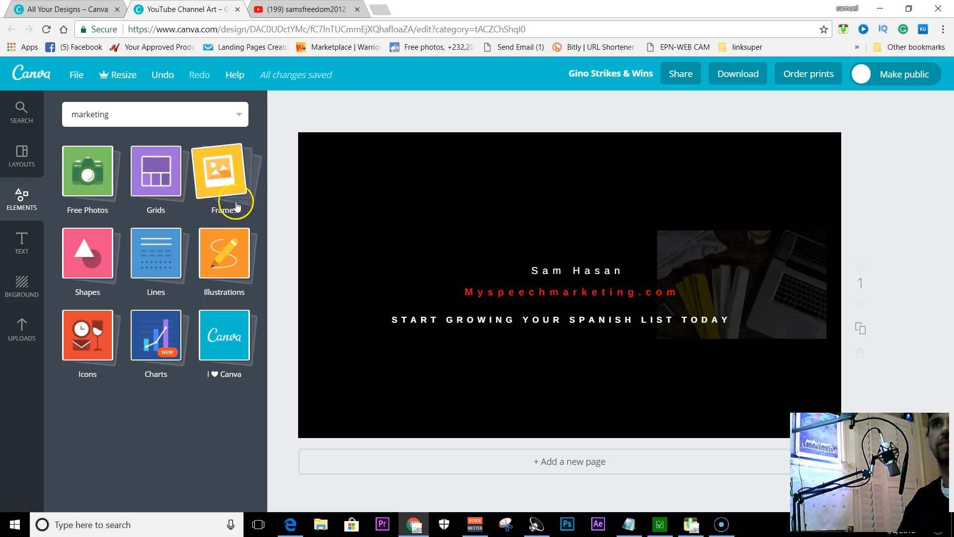
click(153, 258)
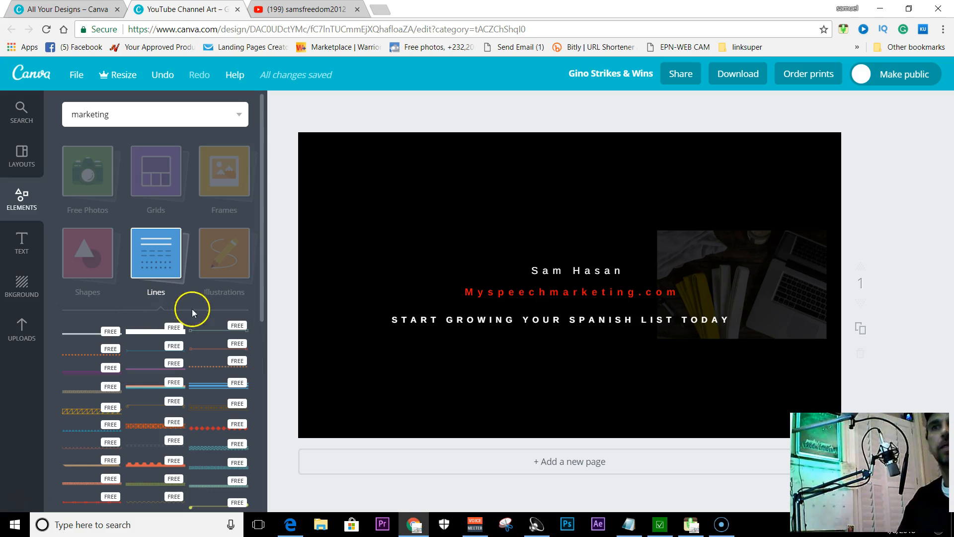
scroll(209, 317, down, 2)
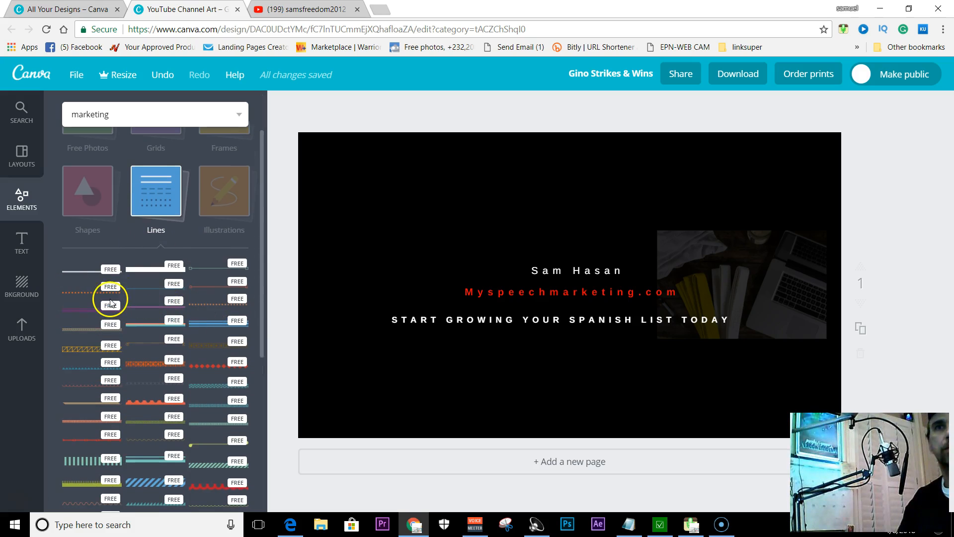
scroll(145, 255, down, 2)
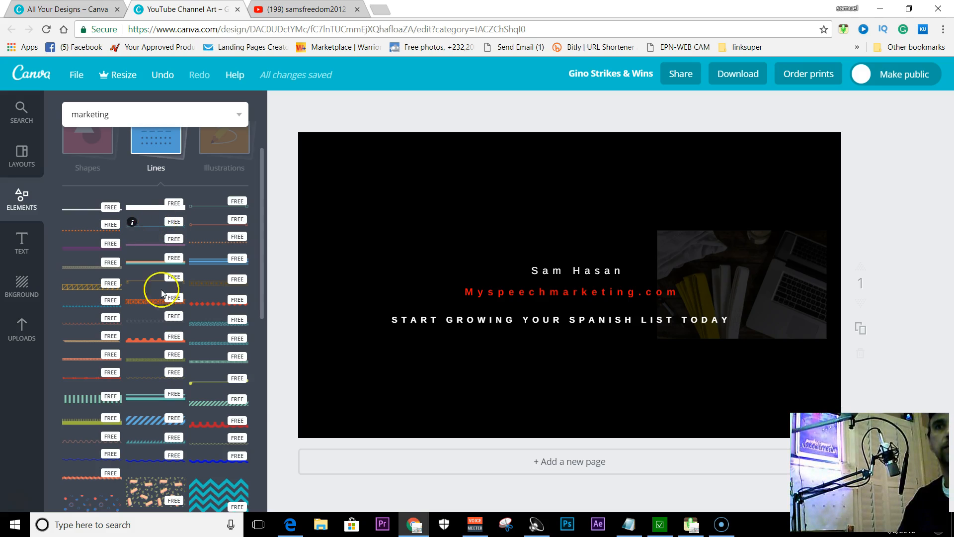
scroll(162, 294, down, 8)
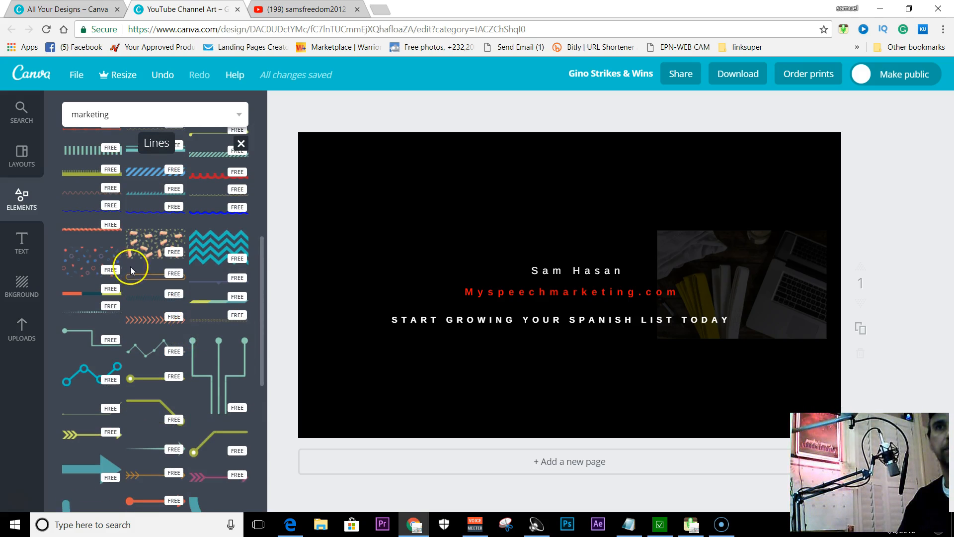
scroll(134, 276, down, 6)
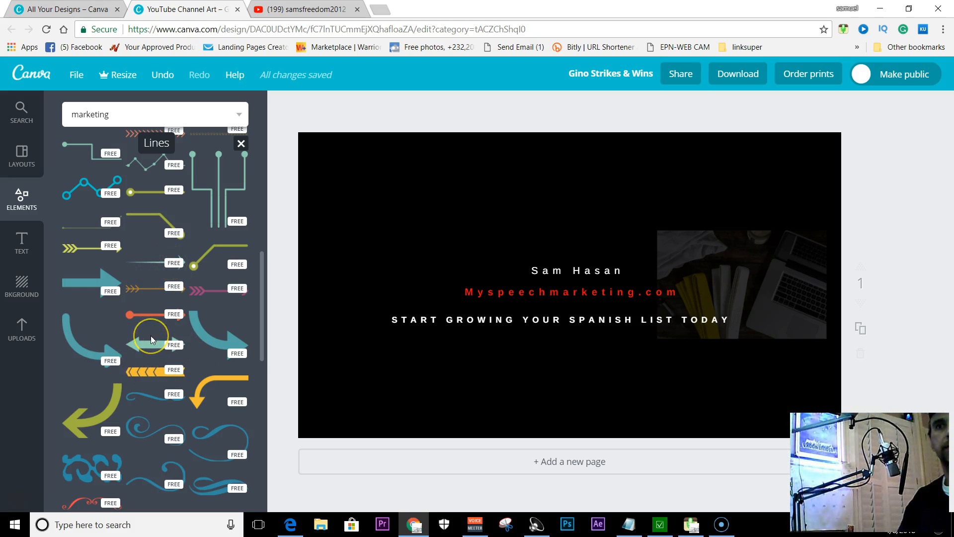
scroll(151, 336, up, 10)
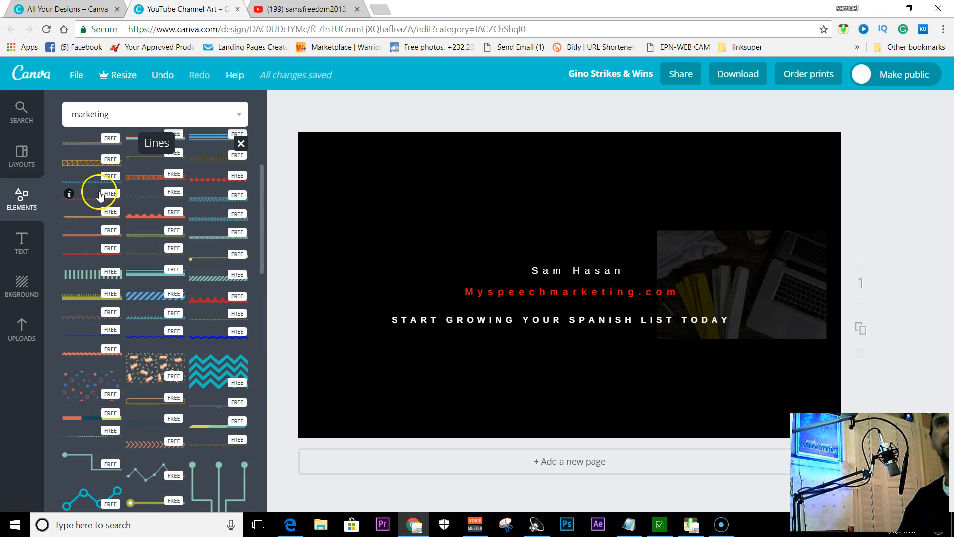
scroll(155, 273, up, 4)
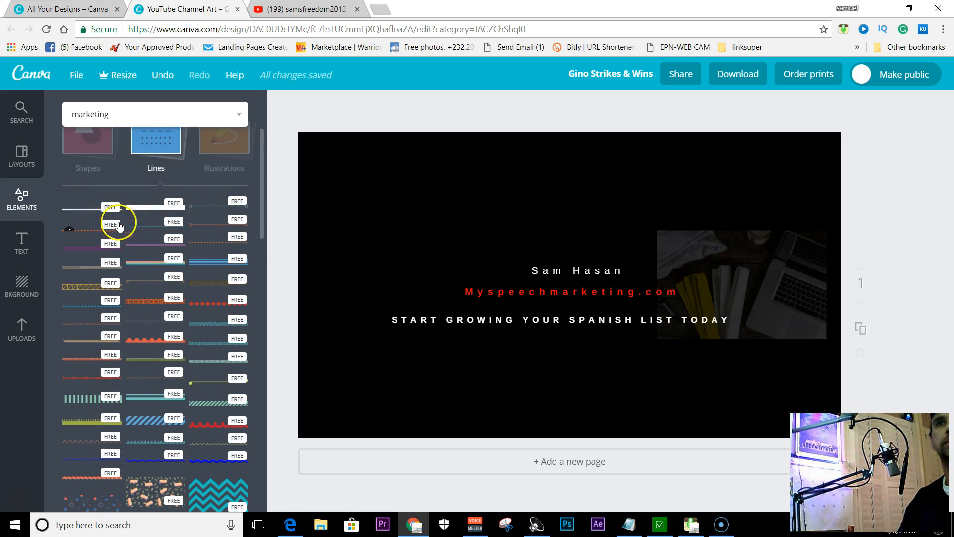
Try the orange dotted line on the canvas and replace it with the plain solid white line
click(94, 232)
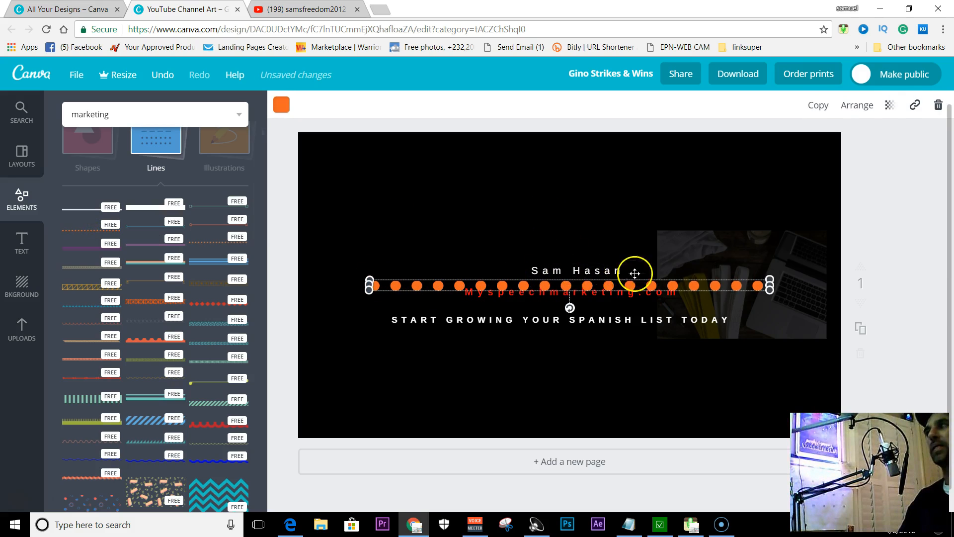
click(939, 107)
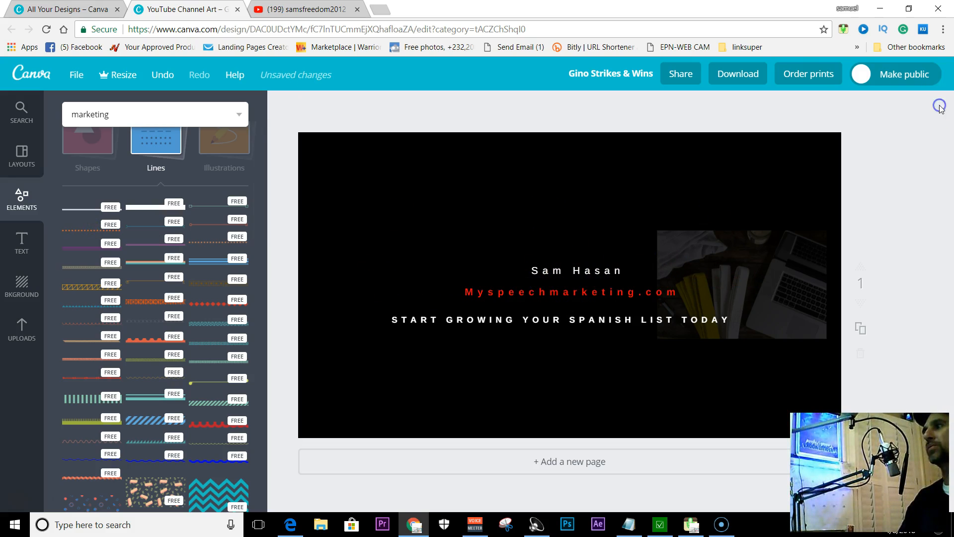
click(106, 212)
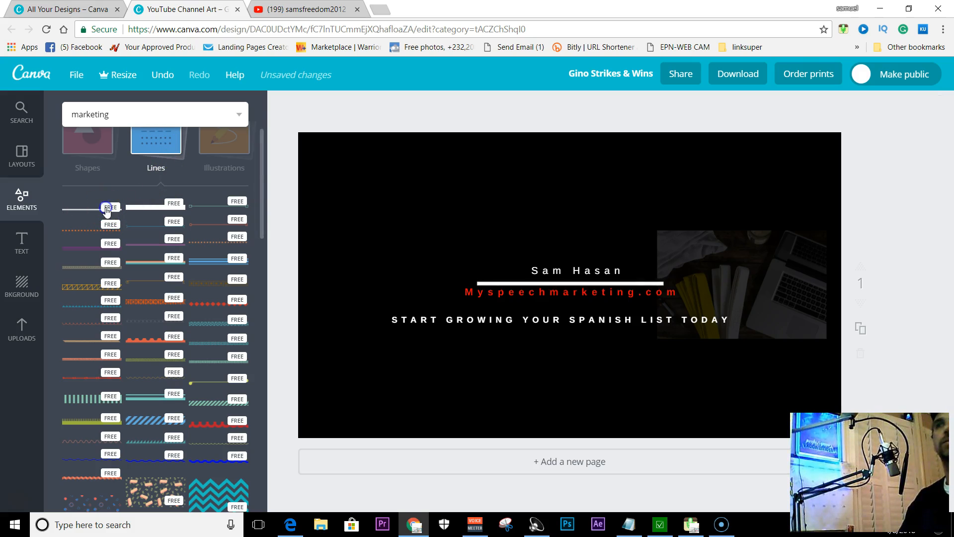
Lengthen the white line at both ends to about the tagline's width and position it directly under the owner's name
drag(475, 284, 413, 285)
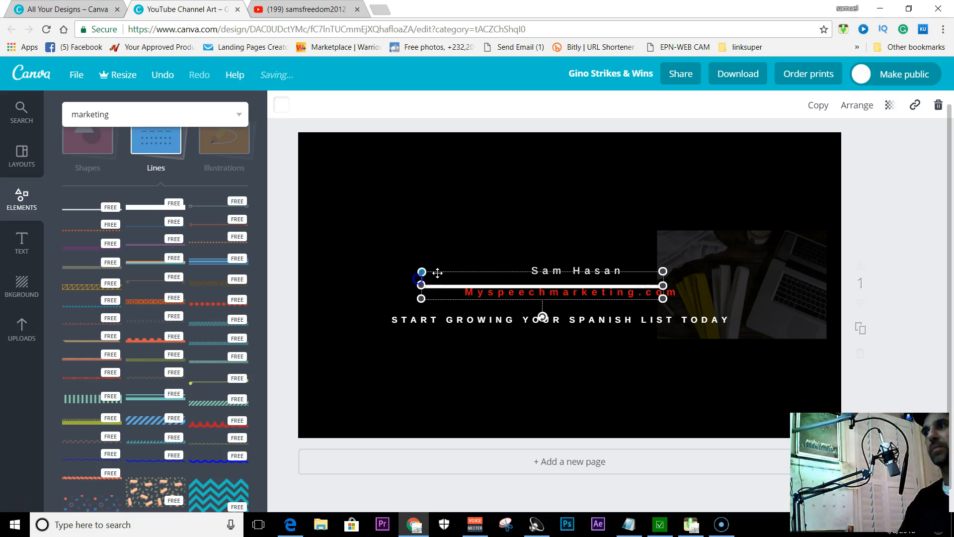
drag(421, 285, 384, 286)
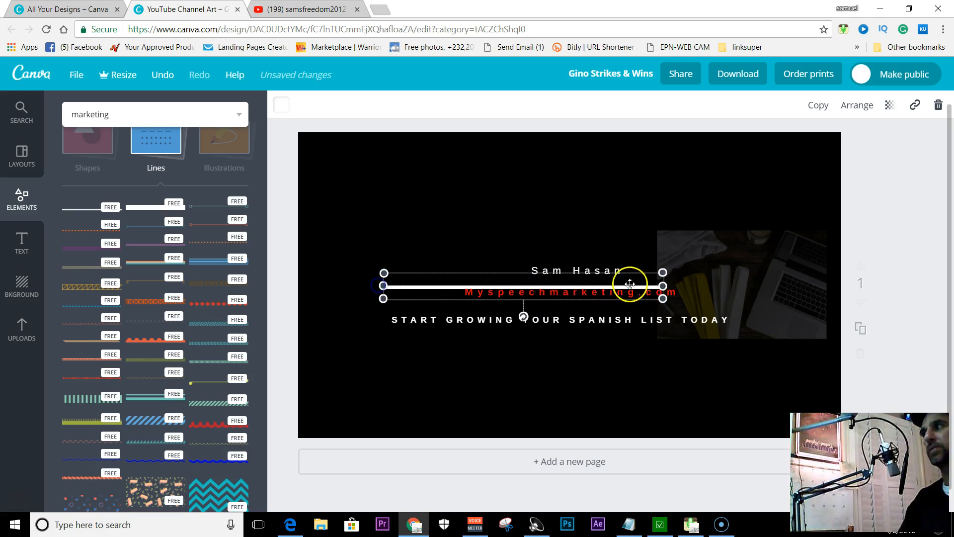
drag(661, 288, 698, 287)
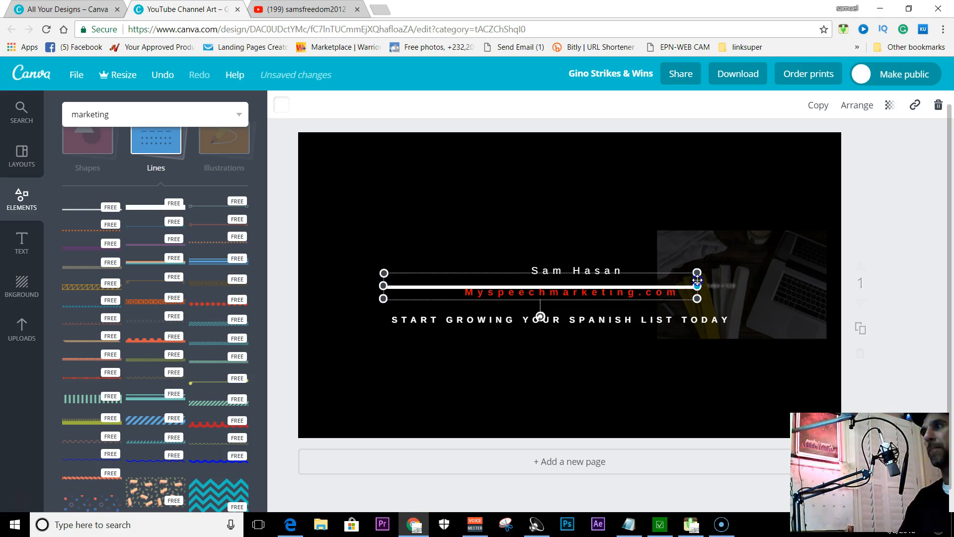
drag(445, 285, 462, 280)
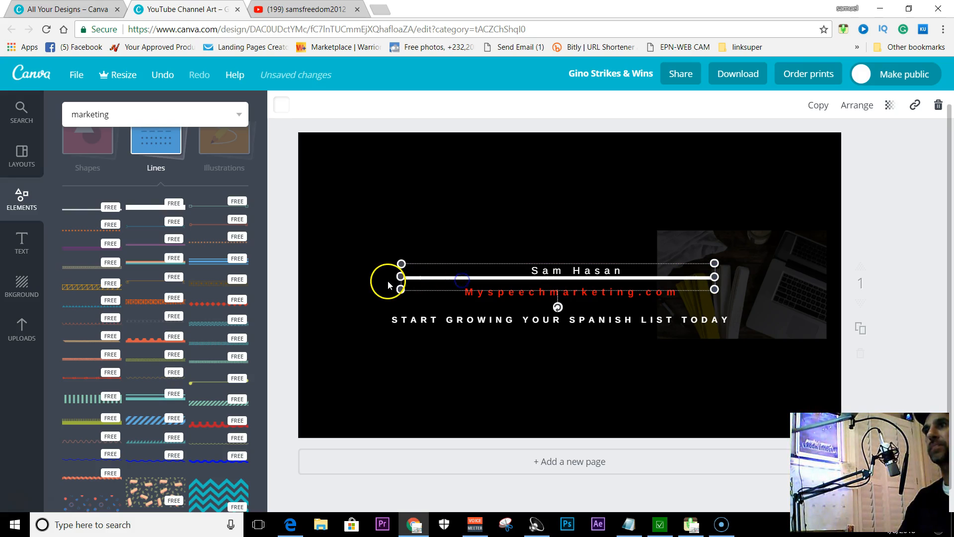
drag(402, 277, 388, 277)
drag(715, 277, 727, 277)
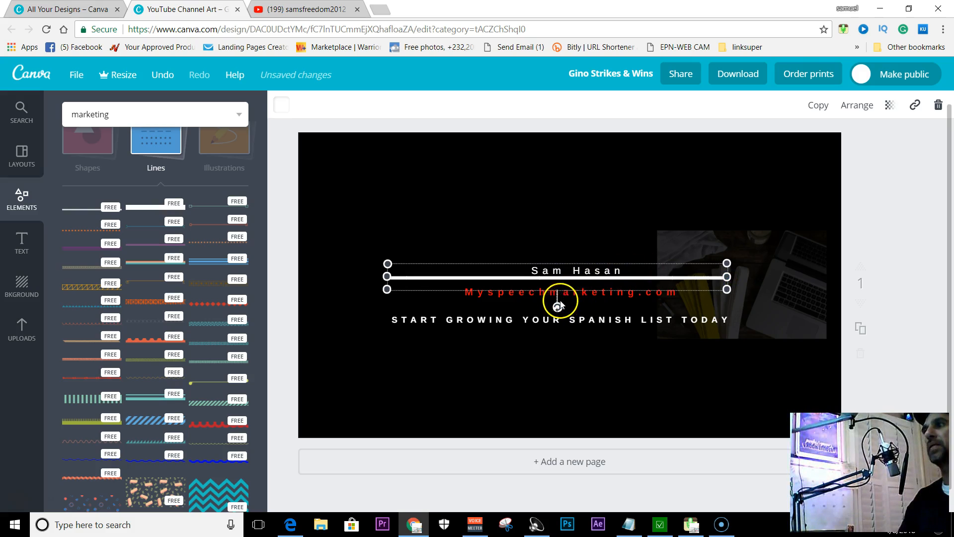
Place a copy of the white line just above the tagline, lowering the web address slightly so it sits between the two lines
click(819, 106)
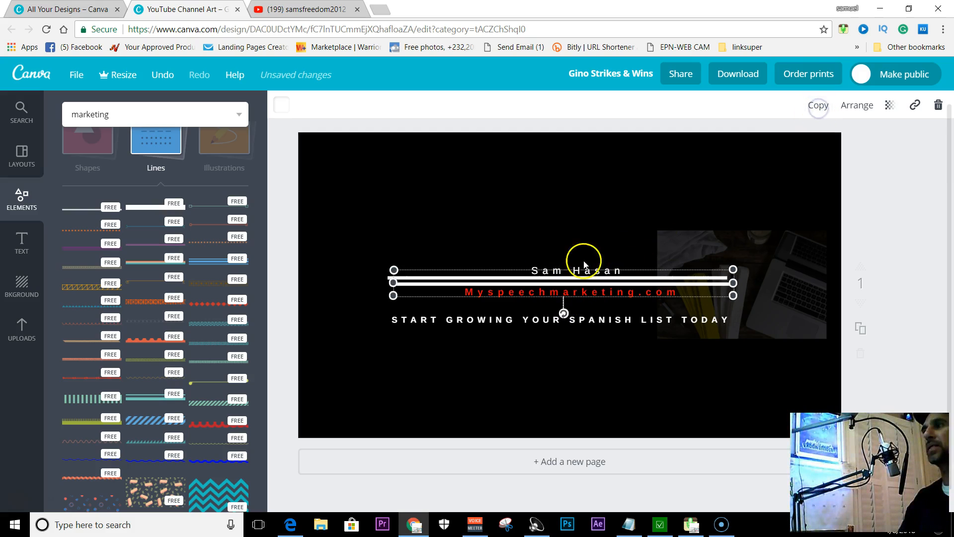
mouse_move(565, 298)
mouse_down()
mouse_move(565, 311)
mouse_move(561, 283)
mouse_move(563, 301)
mouse_up()
click(562, 303)
drag(427, 286, 414, 311)
click(507, 356)
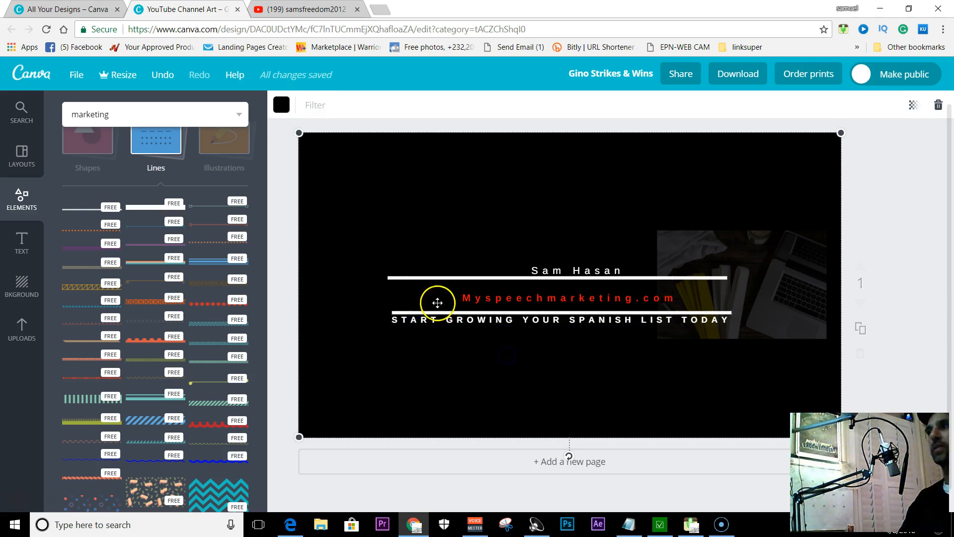
Shorten both white lines slightly at each end so they match in length and alignment
click(391, 281)
drag(393, 277, 403, 276)
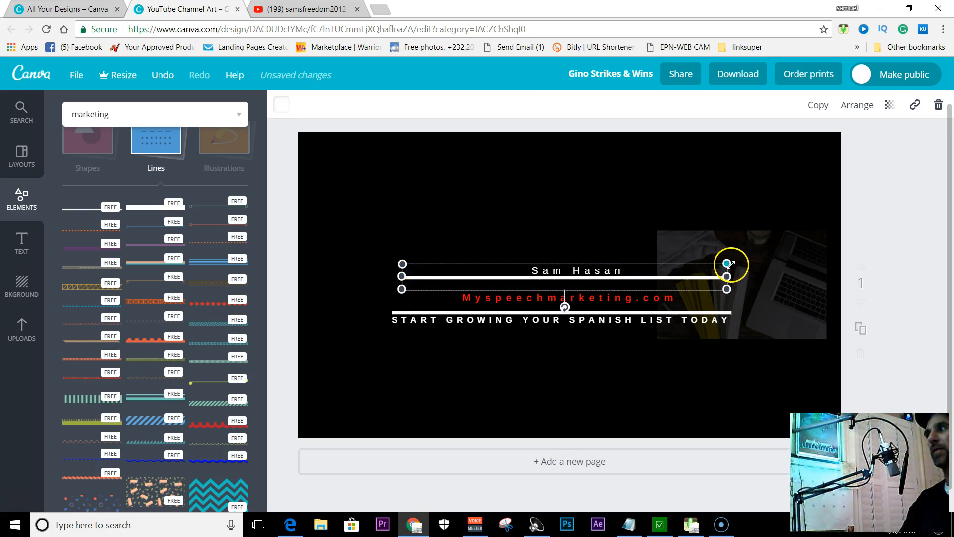
click(729, 315)
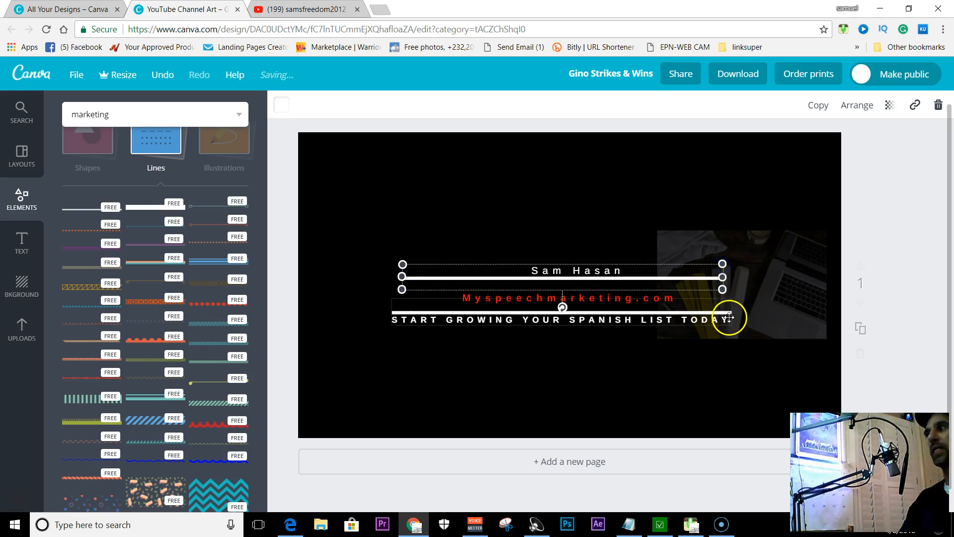
click(728, 315)
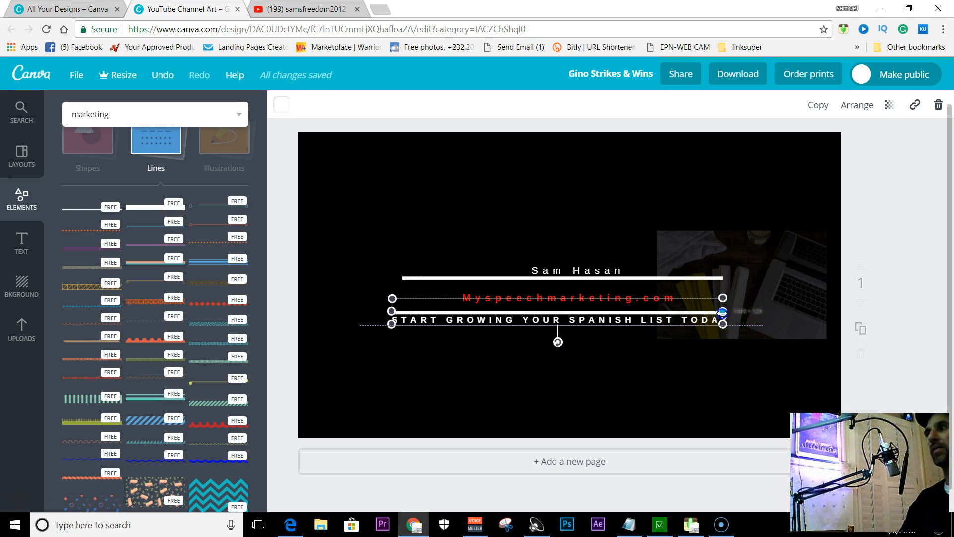
drag(392, 311, 404, 311)
click(403, 358)
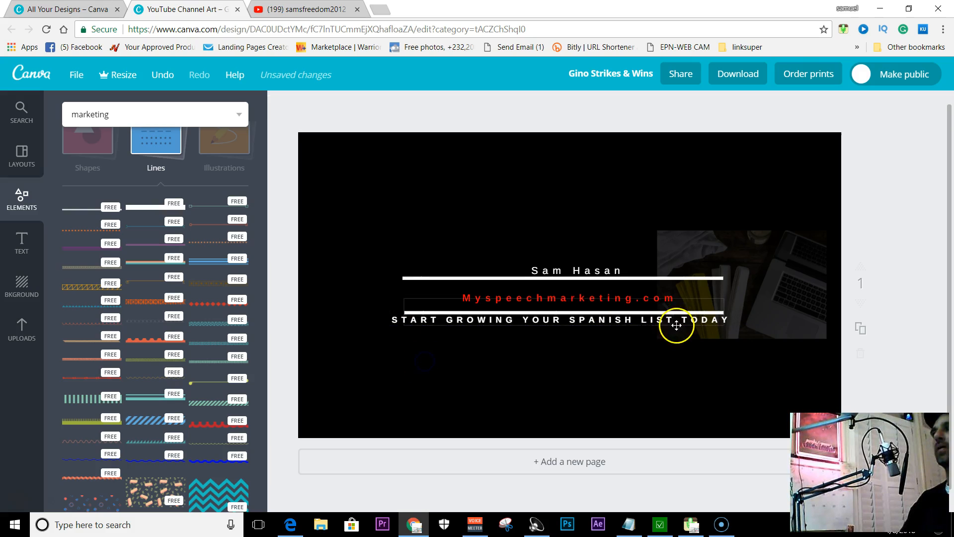
Fade both white divider lines, setting the lower line's transparency to 21 and the upper line's to 19
click(571, 310)
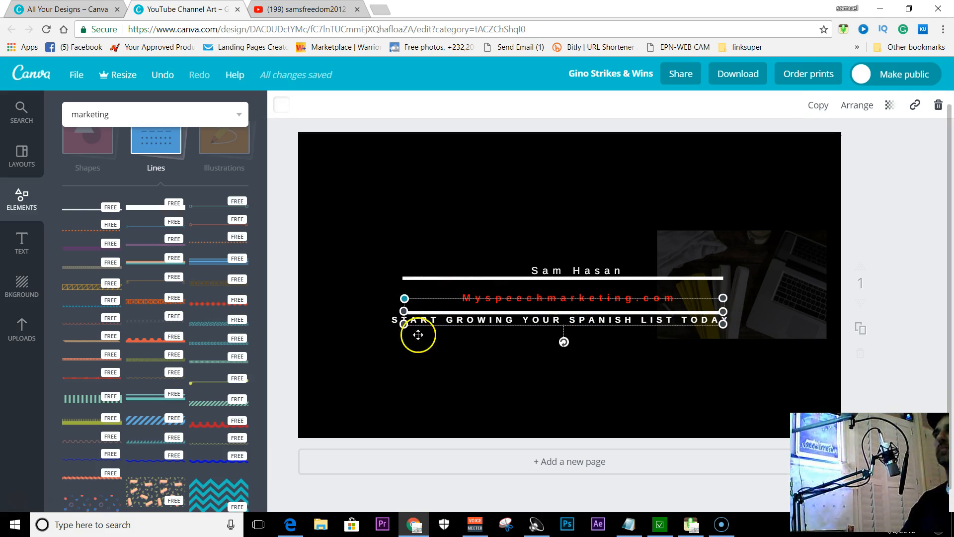
click(891, 105)
drag(867, 142, 803, 152)
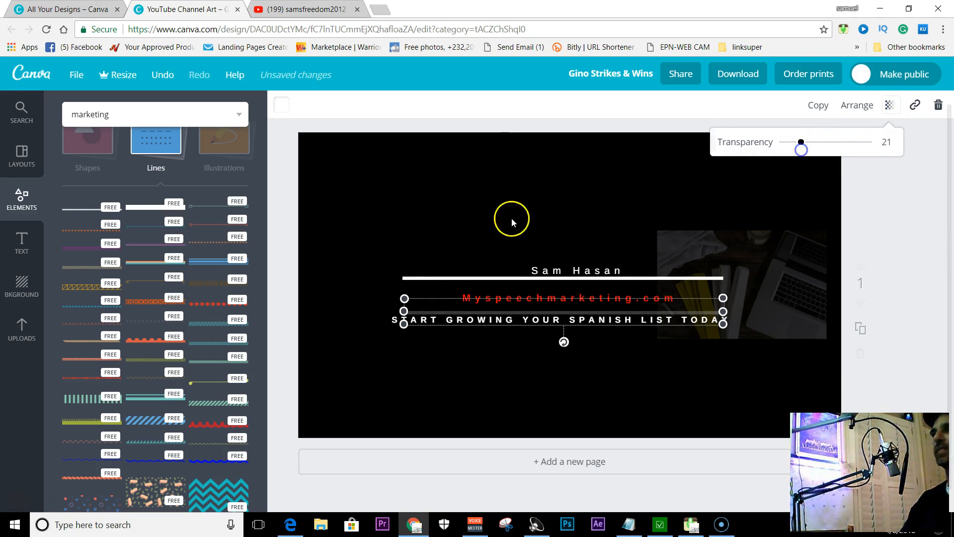
click(437, 277)
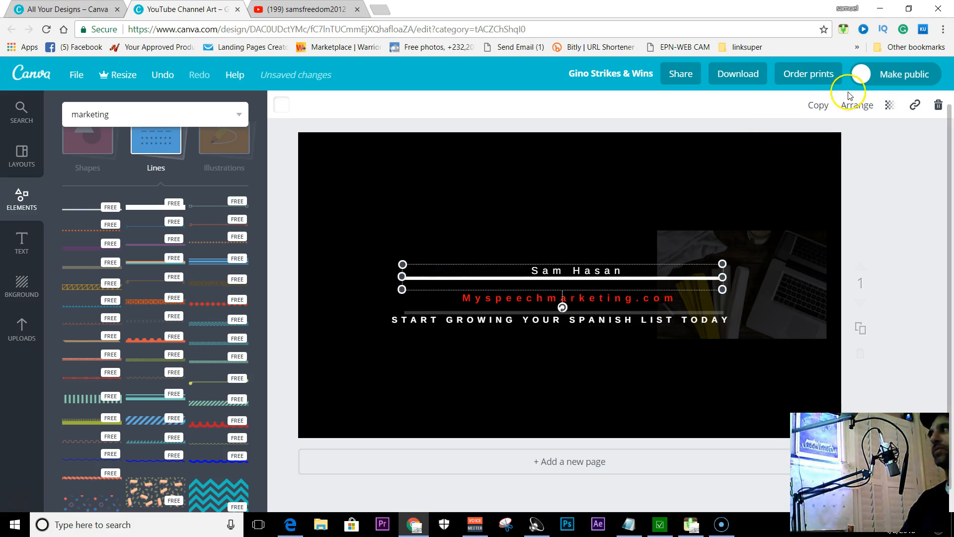
click(889, 105)
drag(862, 148, 799, 144)
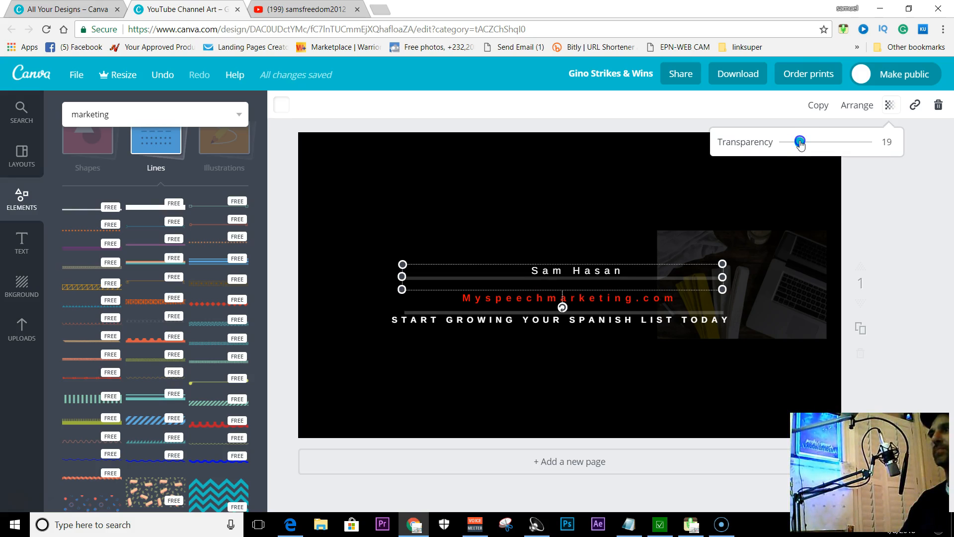
click(948, 217)
click(944, 225)
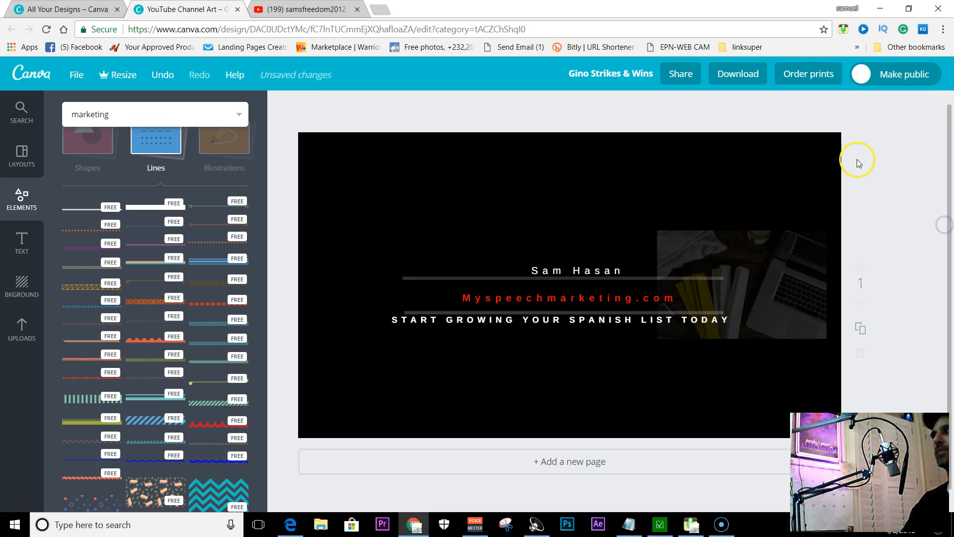
Extend the left end of the lower divider line slightly to align it with the upper line
click(403, 311)
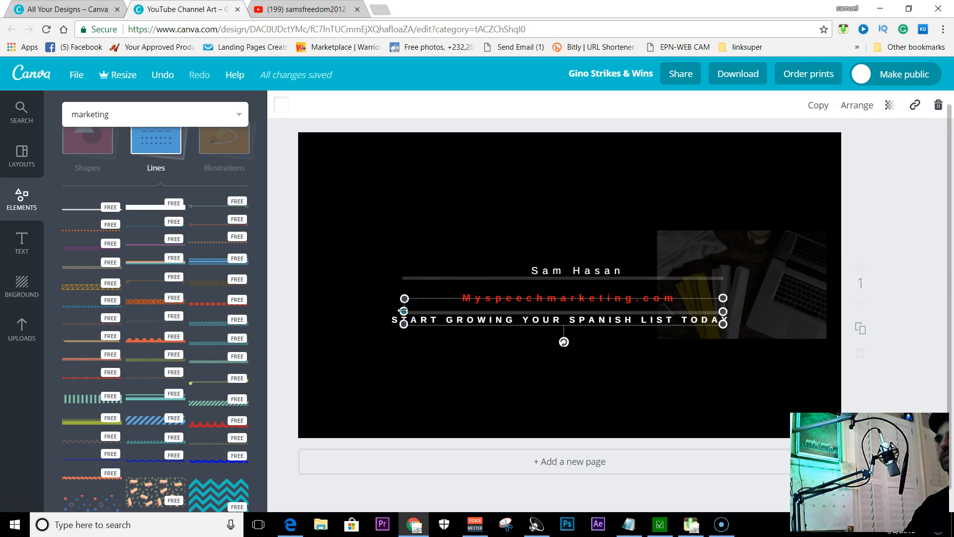
drag(404, 311, 401, 311)
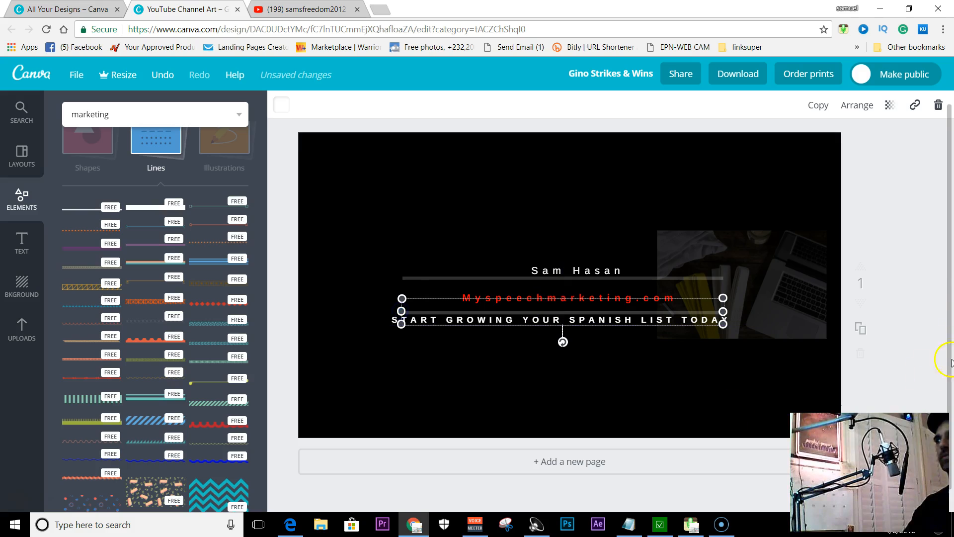
click(912, 270)
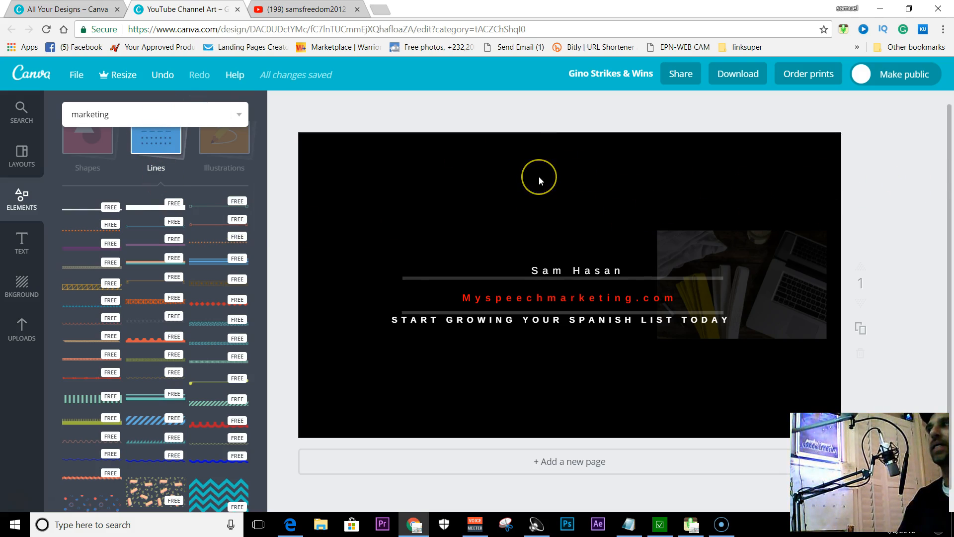
Download the design as a PNG and save it as Gino Strikes & Wins.png in the video-work folder
scroll(538, 179, up, 1)
scroll(539, 176, down, 1)
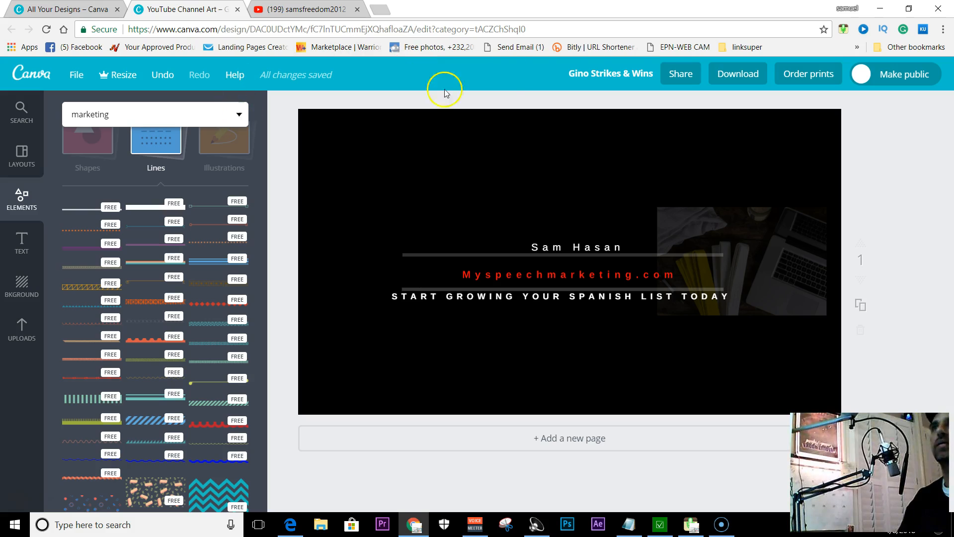
click(731, 74)
click(784, 141)
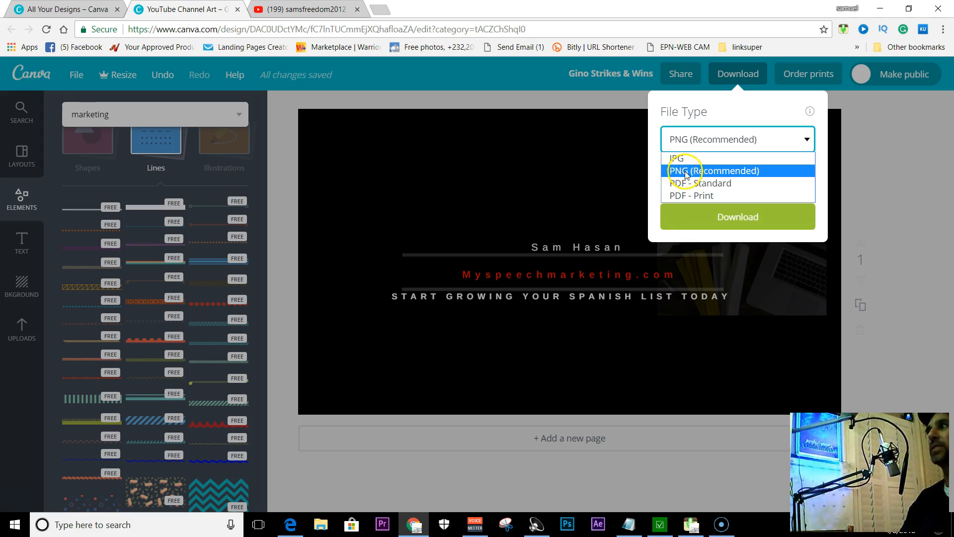
click(736, 218)
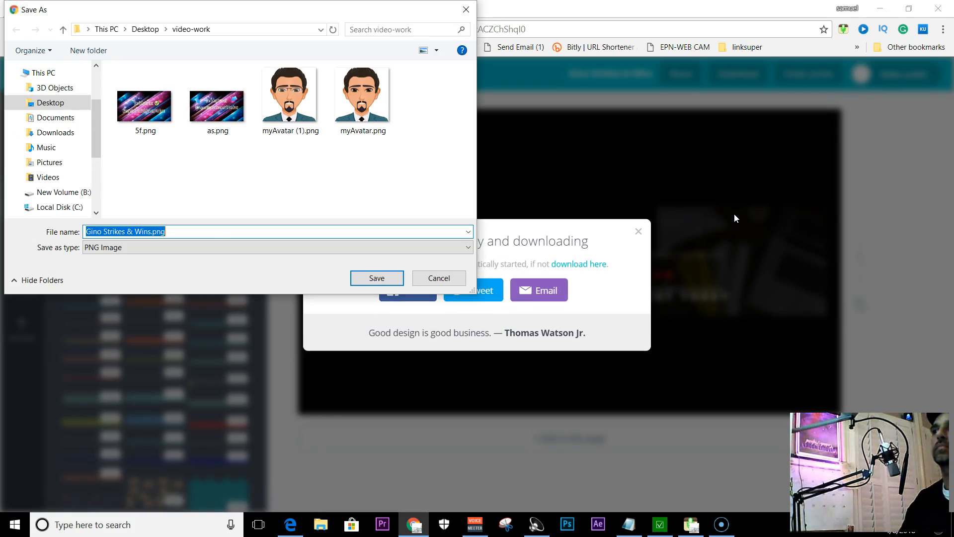
click(370, 279)
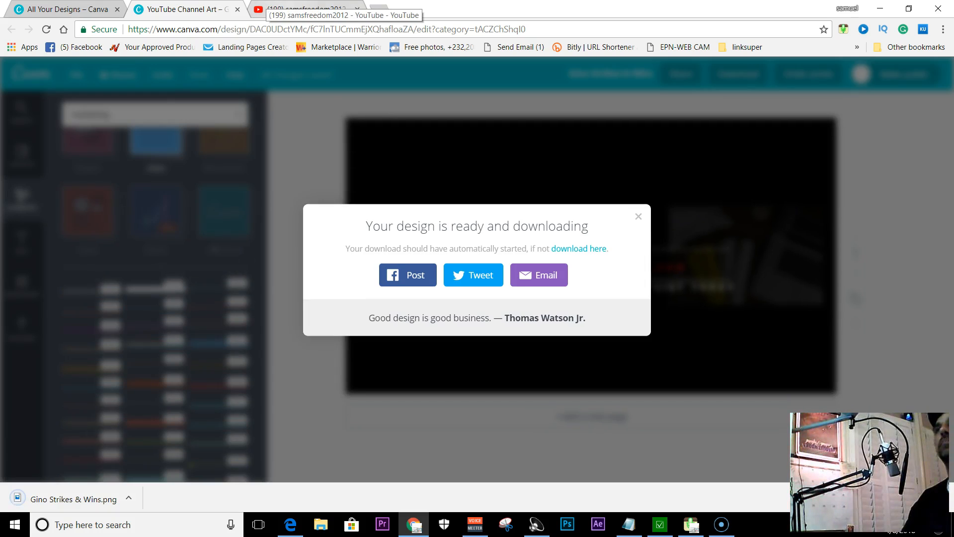
Switch to the YouTube channel page and open the channel art upload for its banner
click(306, 9)
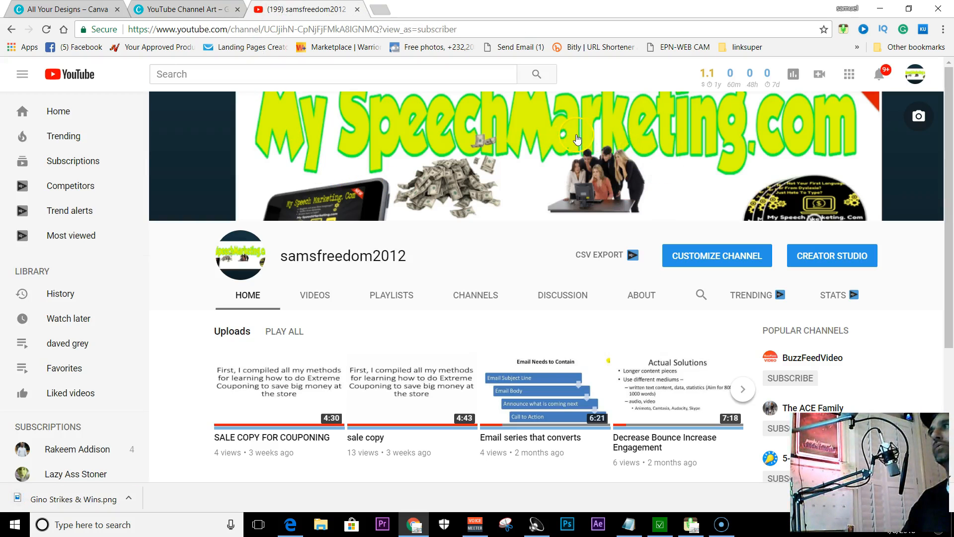
click(577, 139)
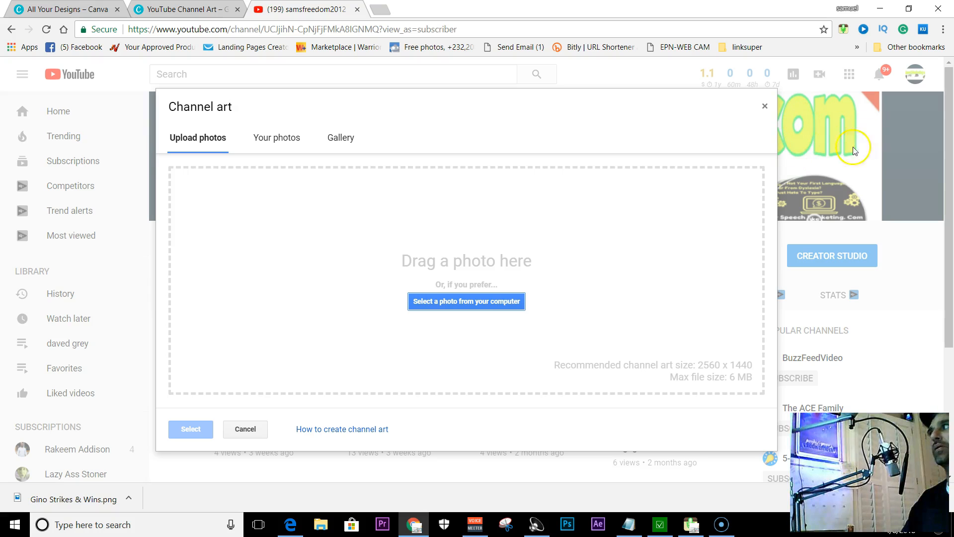
Upload Gino Strikes & Wins.png from the desktop's video-work folder as the channel art, then close the folder window
click(908, 9)
drag(494, 11, 496, 277)
click(217, 213)
double_click(217, 213)
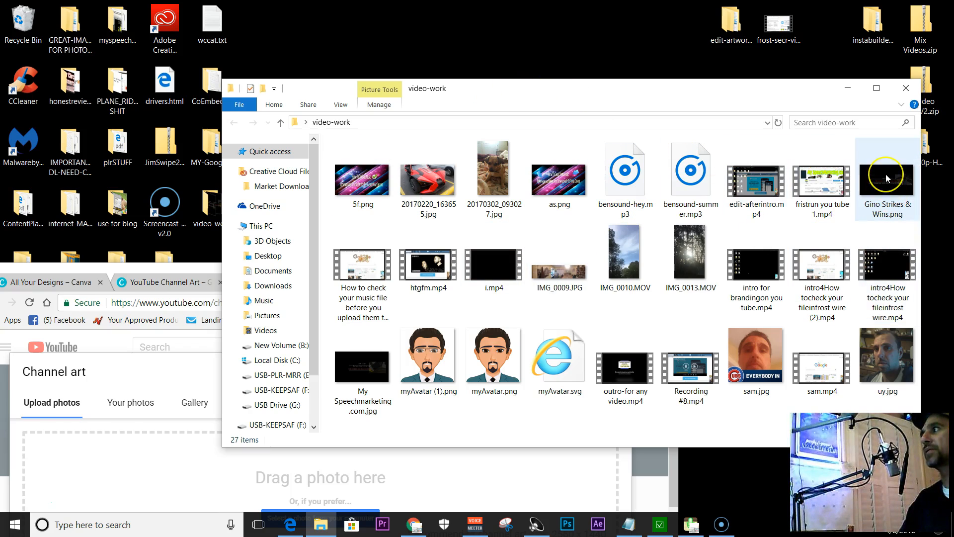
drag(886, 173, 140, 483)
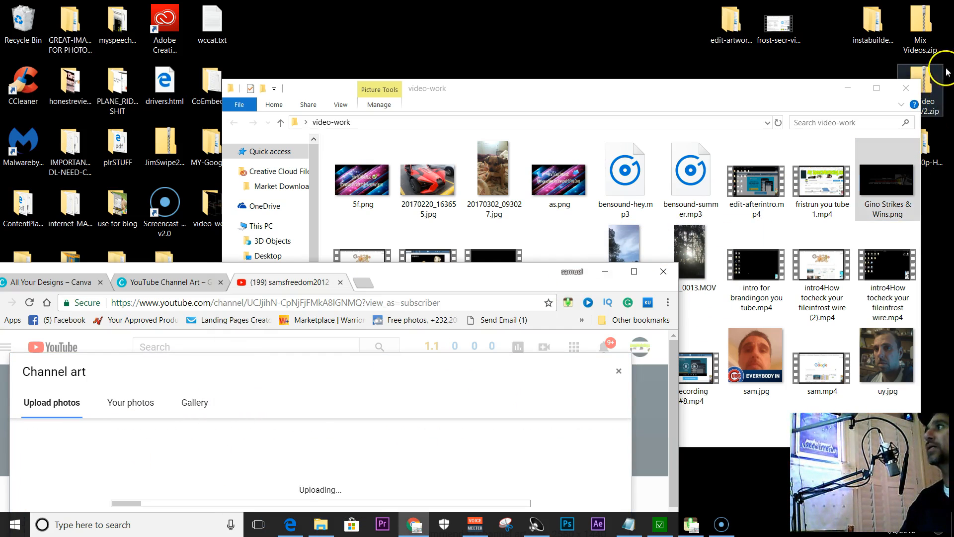
click(904, 90)
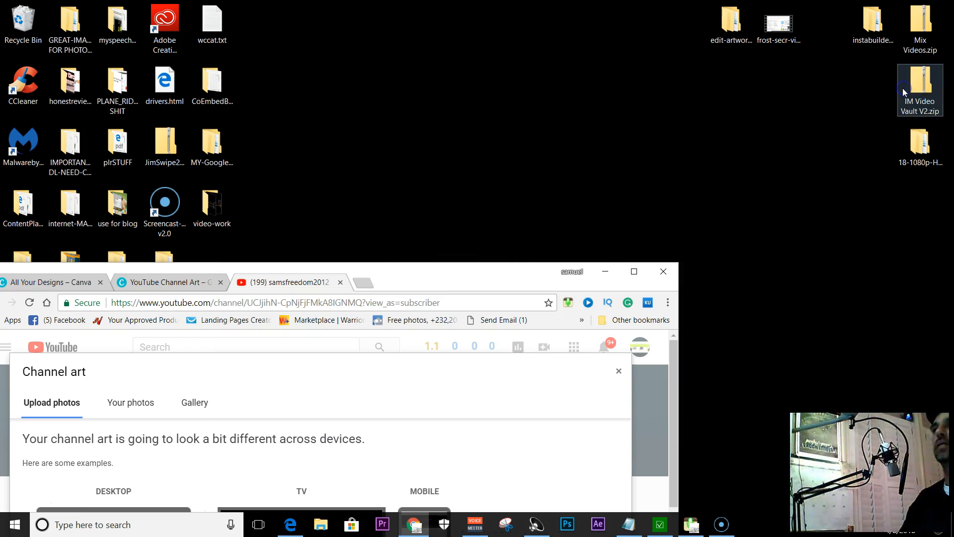
Maximize the browser, apply the uploaded image as the channel art, and check the banner on the channel page
click(634, 272)
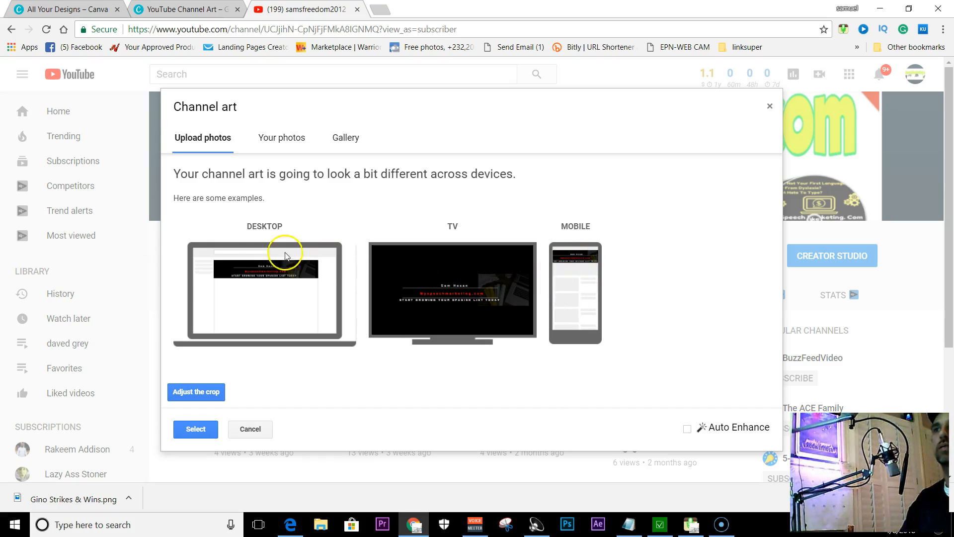
click(198, 431)
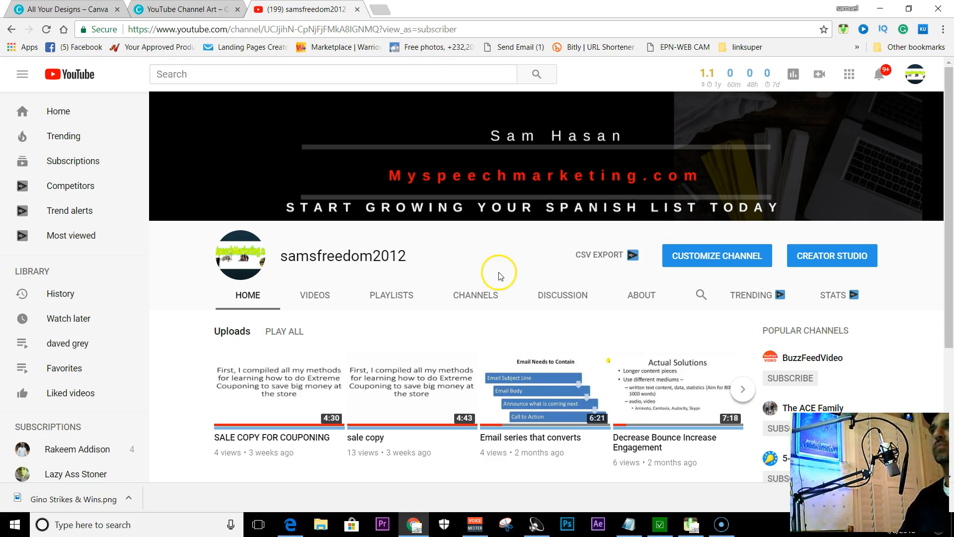
scroll(495, 194, down, 4)
scroll(495, 191, up, 4)
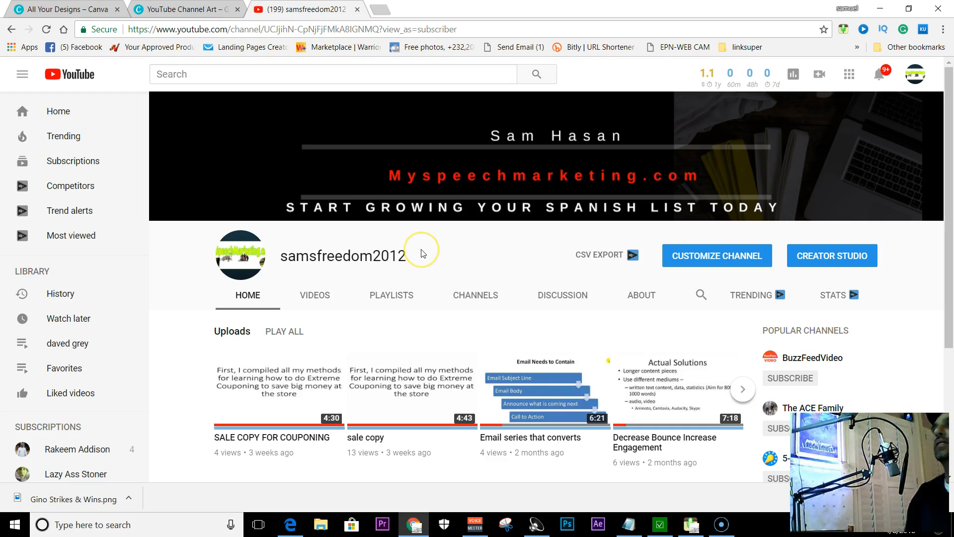